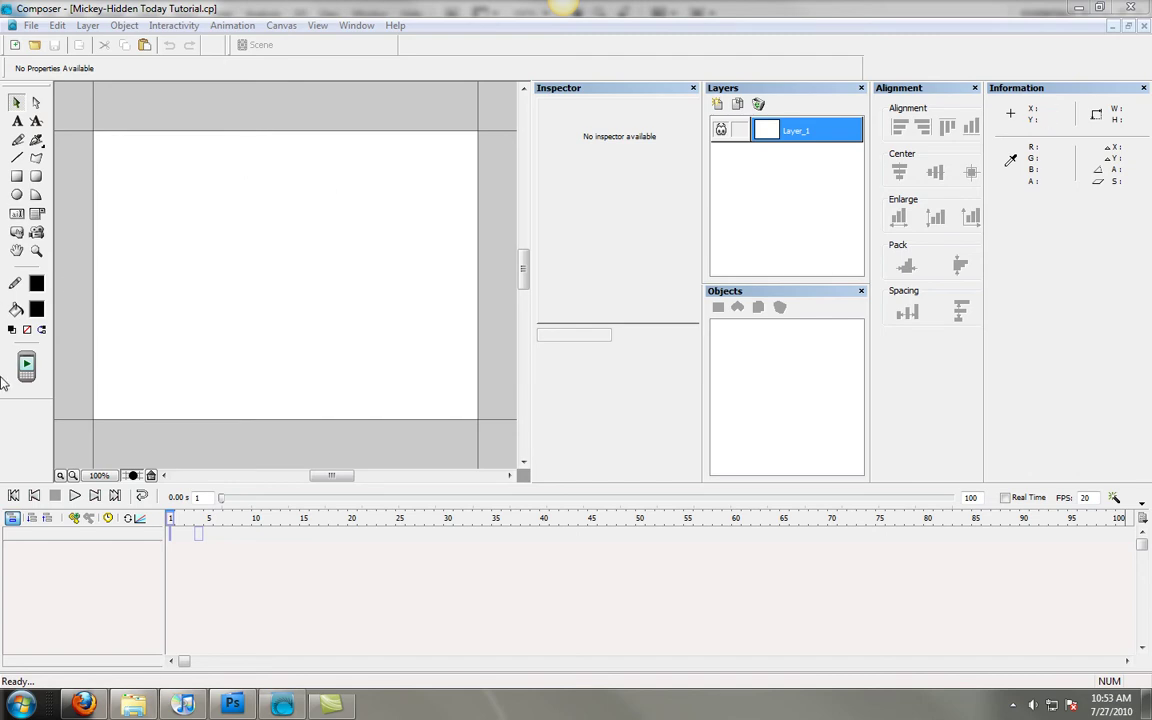
Place two theme buttons on the canvas, setting the second to launch Calendar.
click(16, 232)
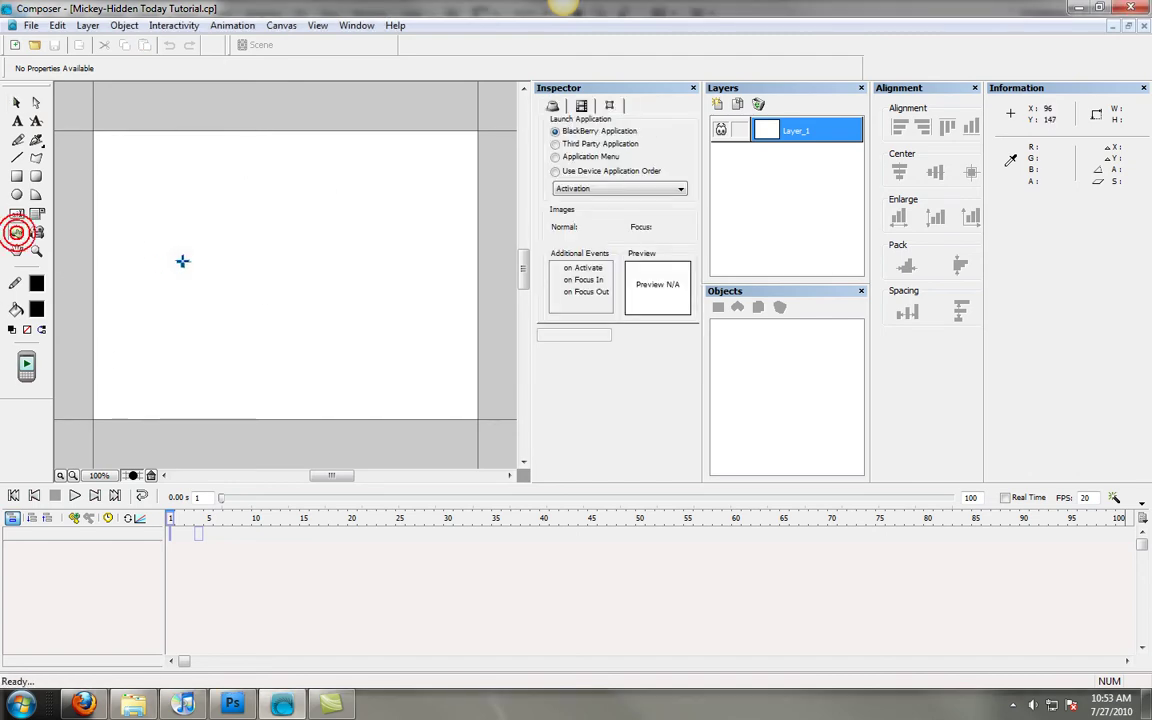
click(136, 220)
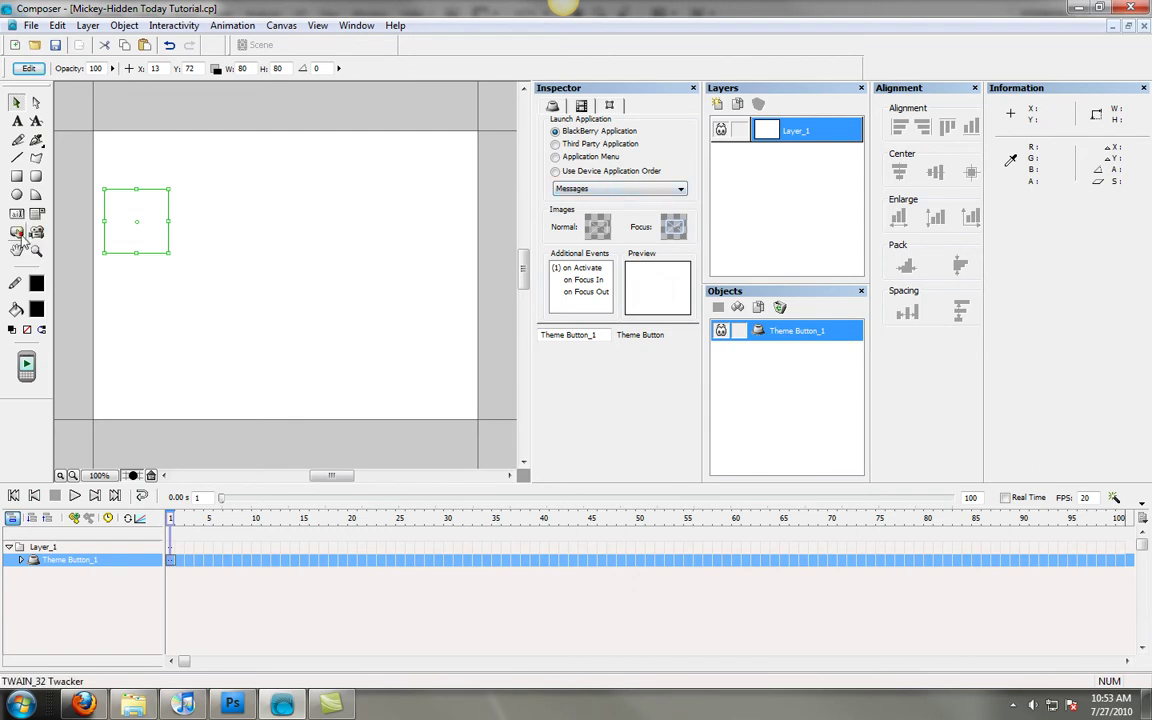
click(16, 232)
click(199, 215)
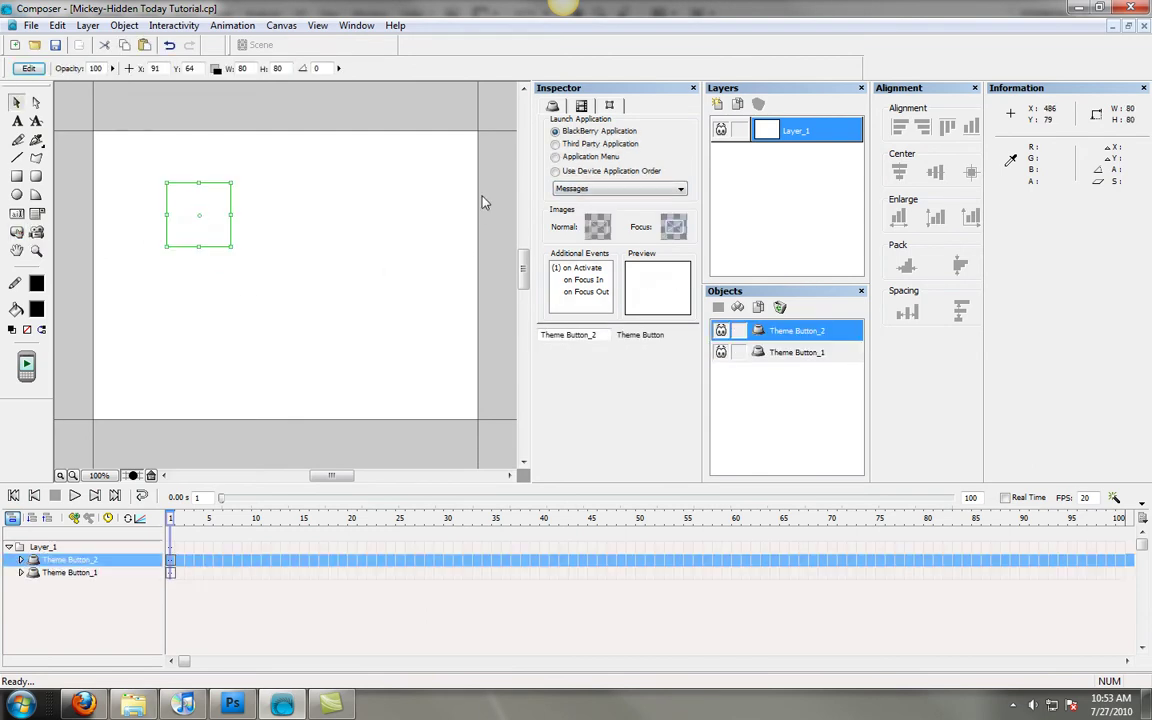
click(600, 189)
scroll(659, 294, down, 3)
scroll(659, 294, up, 2)
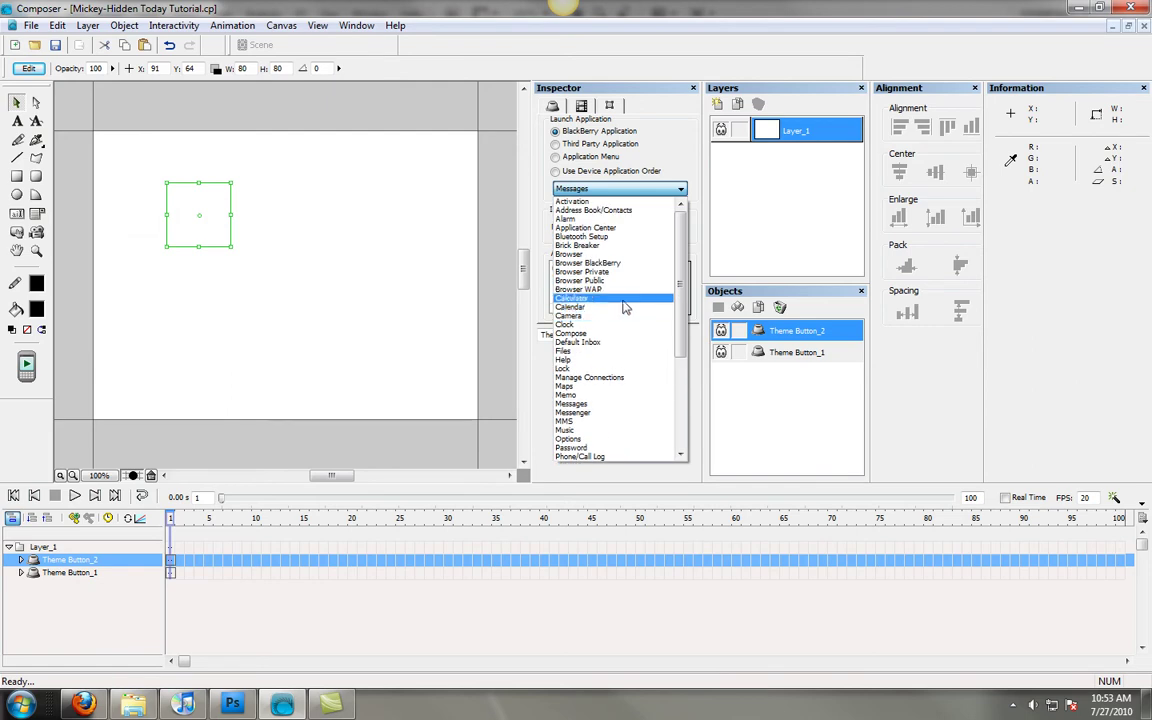
click(620, 310)
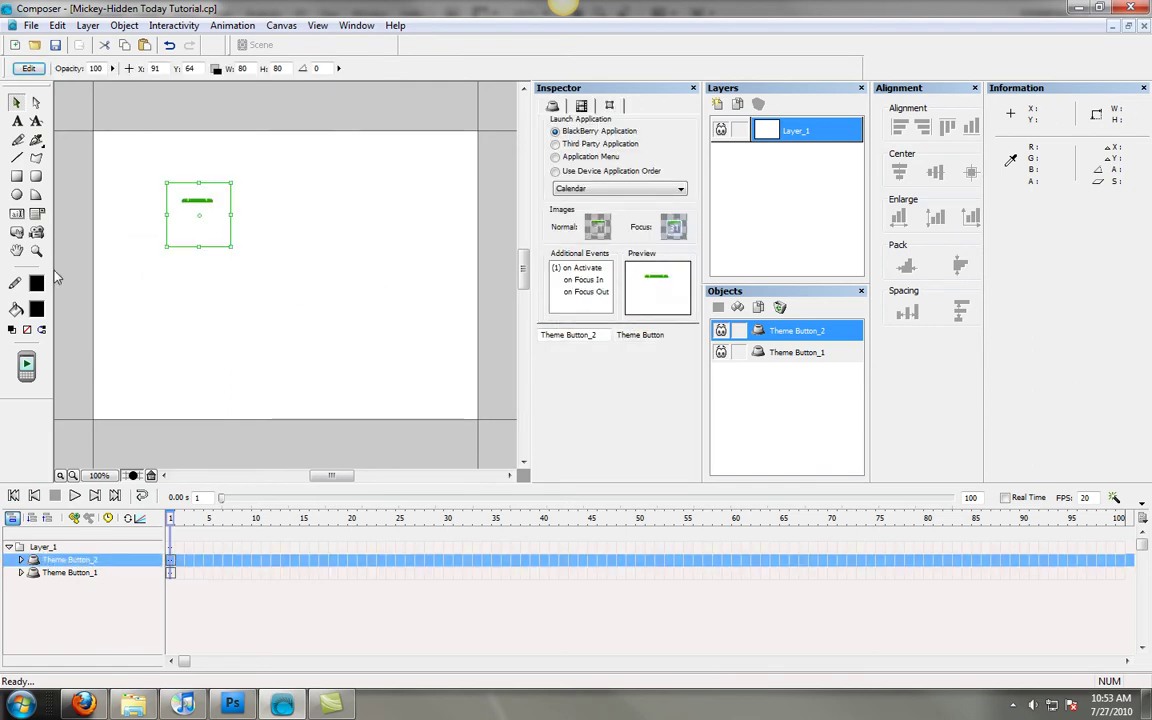
Add a third theme button that launches SMS and MMS.
click(16, 232)
click(292, 218)
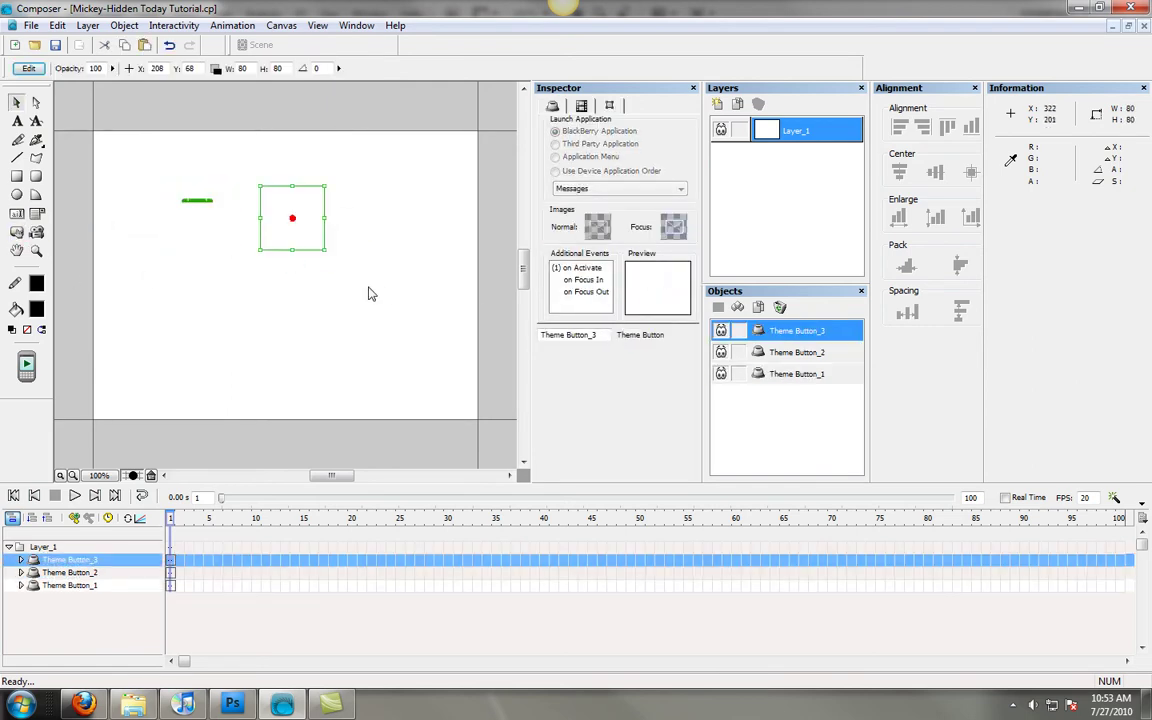
click(592, 189)
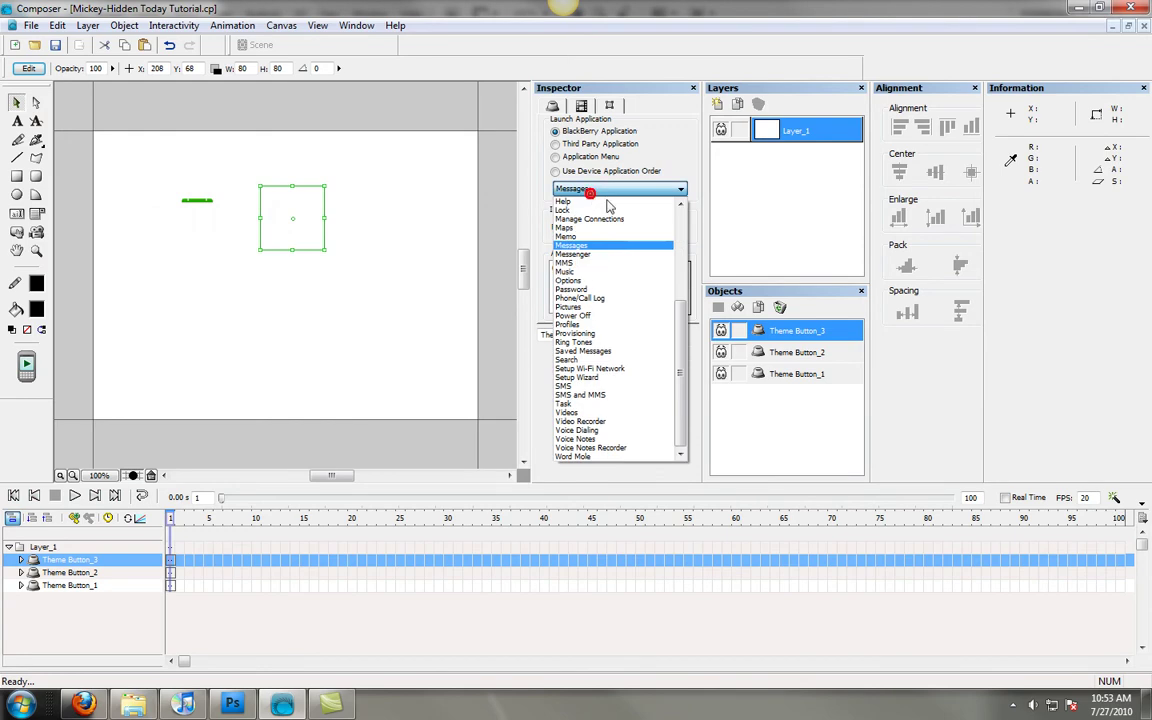
click(597, 396)
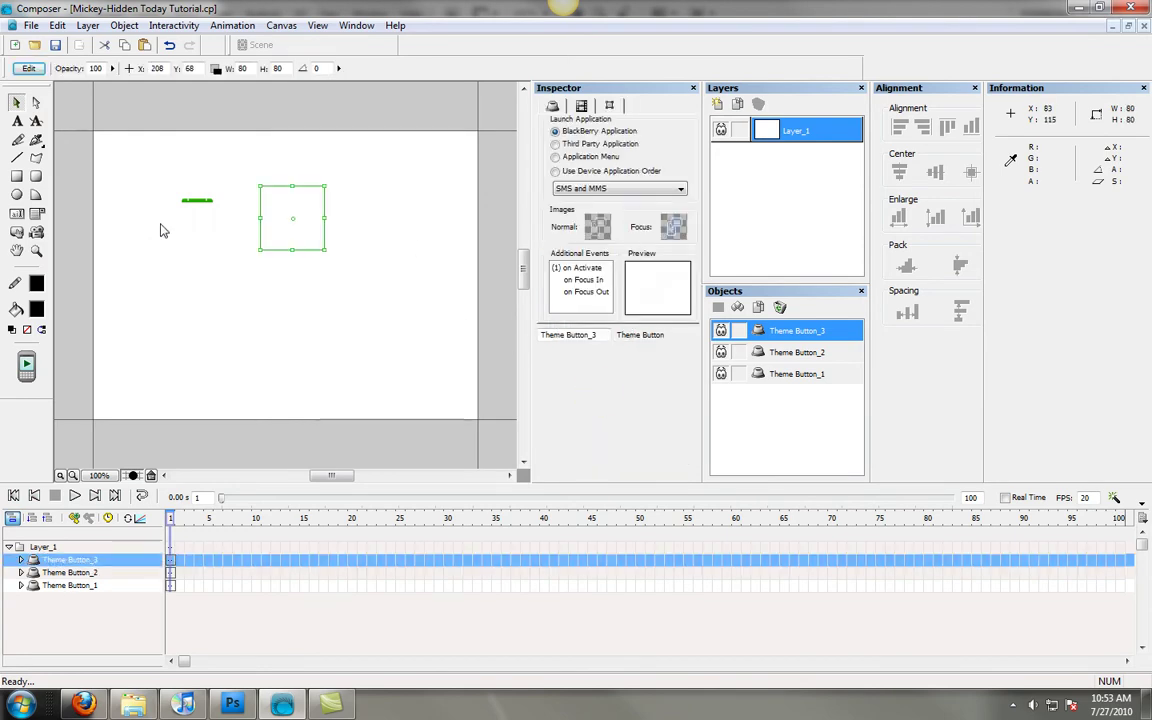
Pack all three buttons edge to edge in a row, then select Theme Button_1.
drag(95, 149, 318, 316)
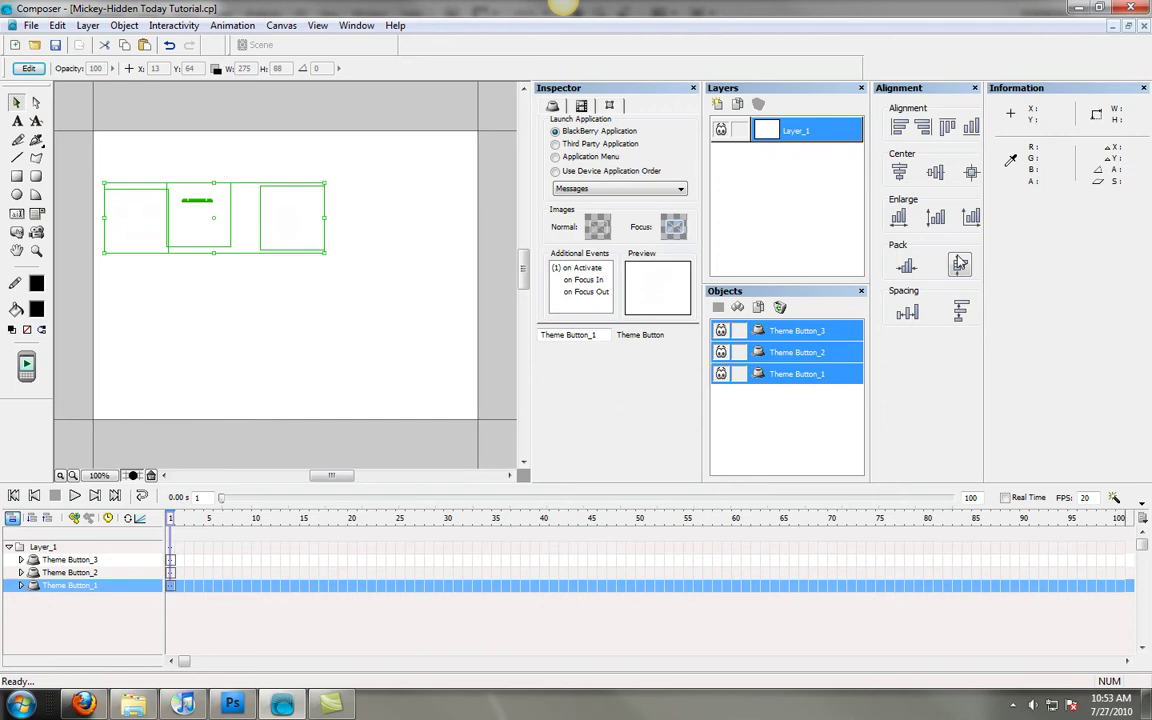
click(907, 266)
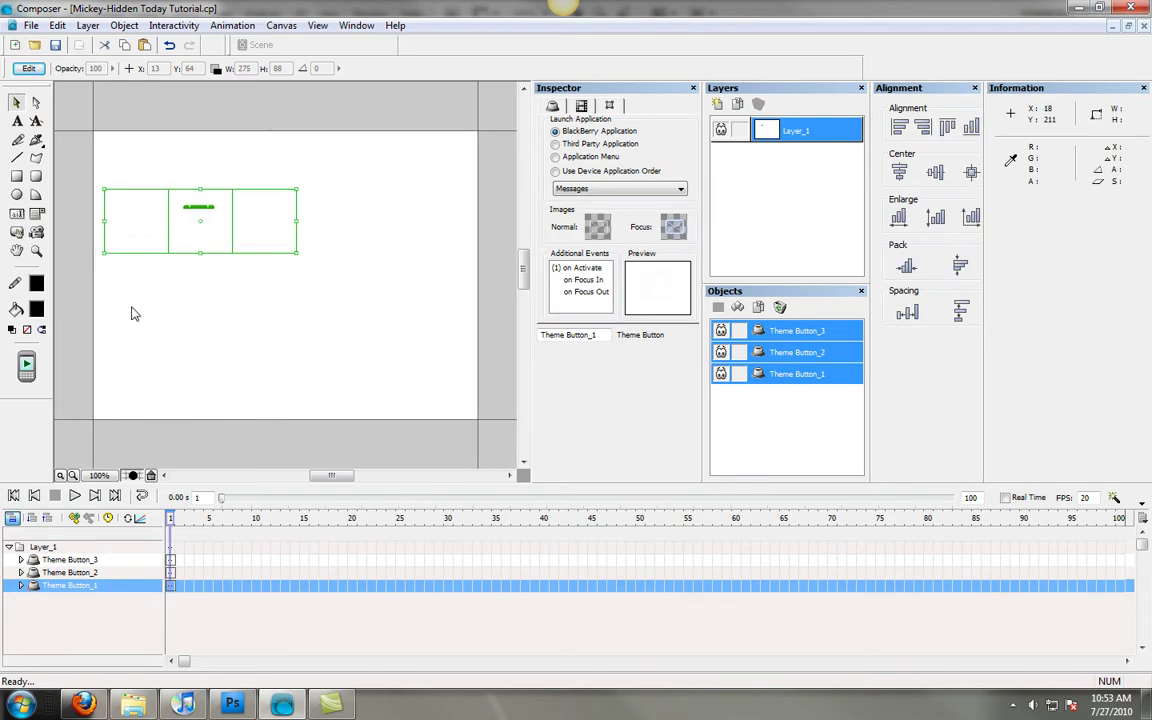
click(140, 265)
click(129, 234)
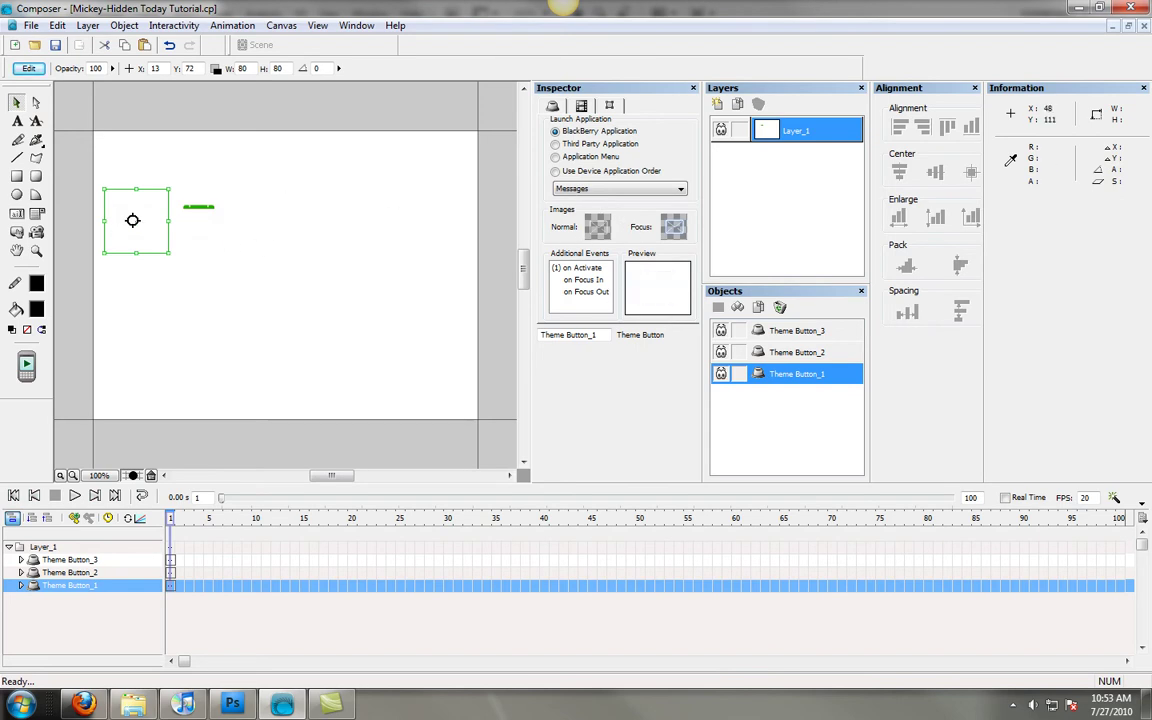
Keep Theme Button_1 launching a BlackBerry application and set its normal image to Messages.png.
click(589, 173)
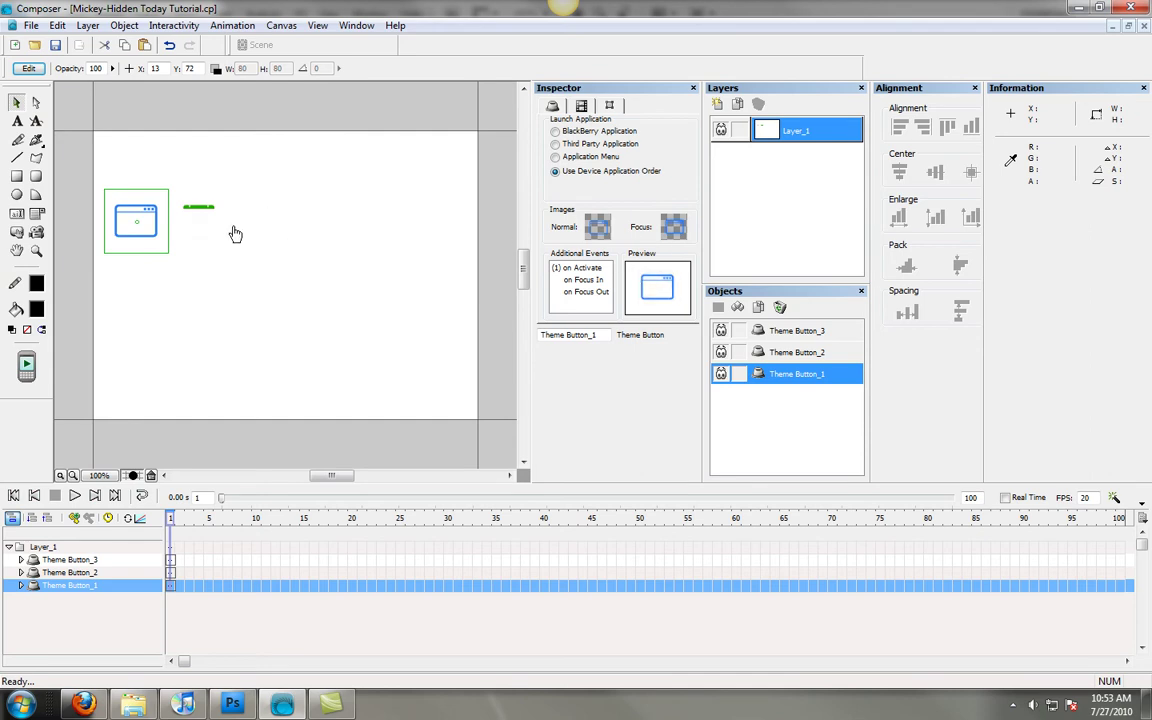
click(581, 134)
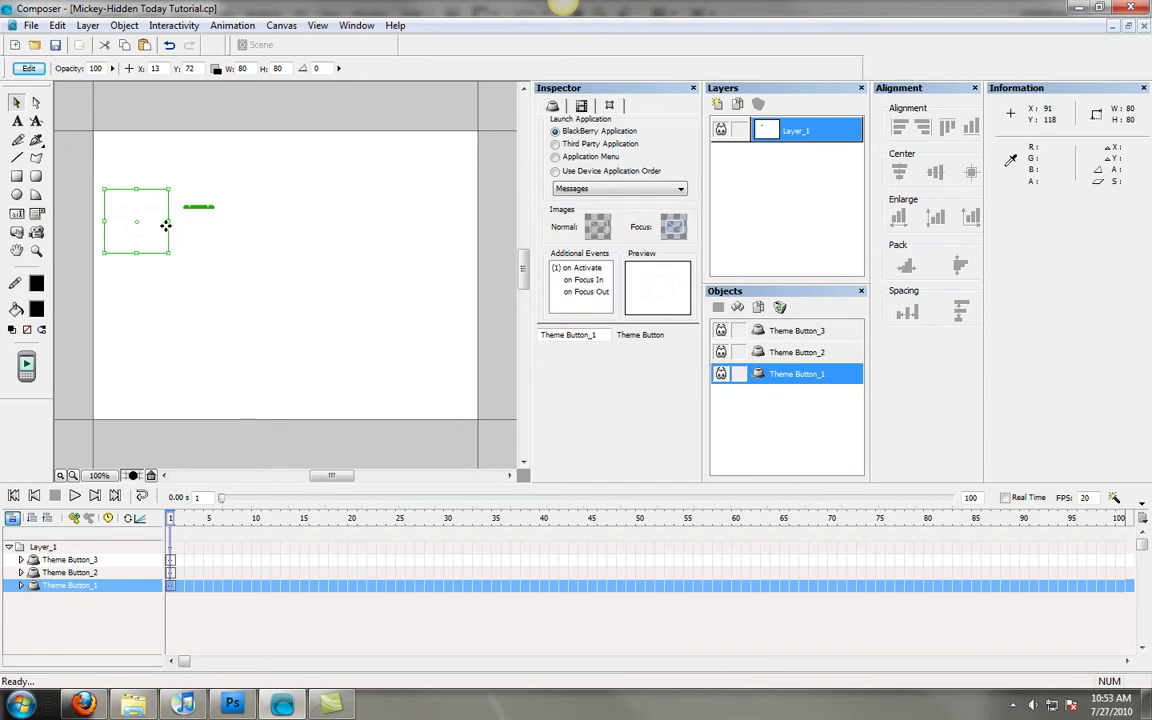
click(29, 68)
click(792, 352)
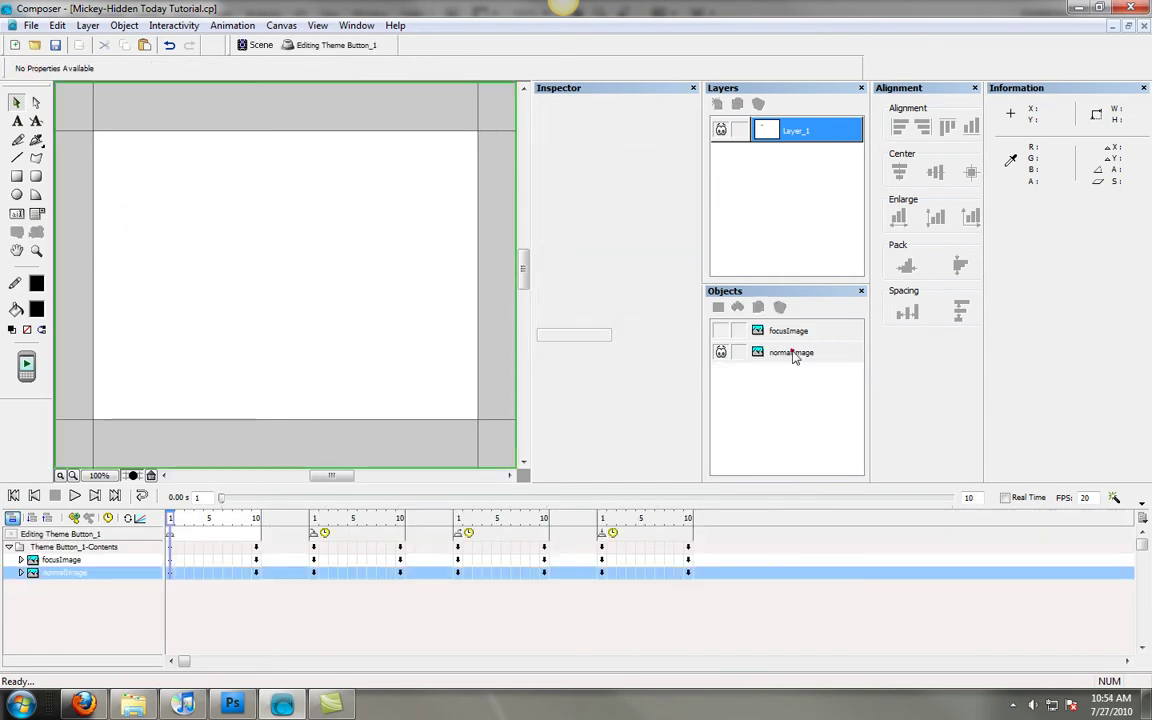
click(674, 300)
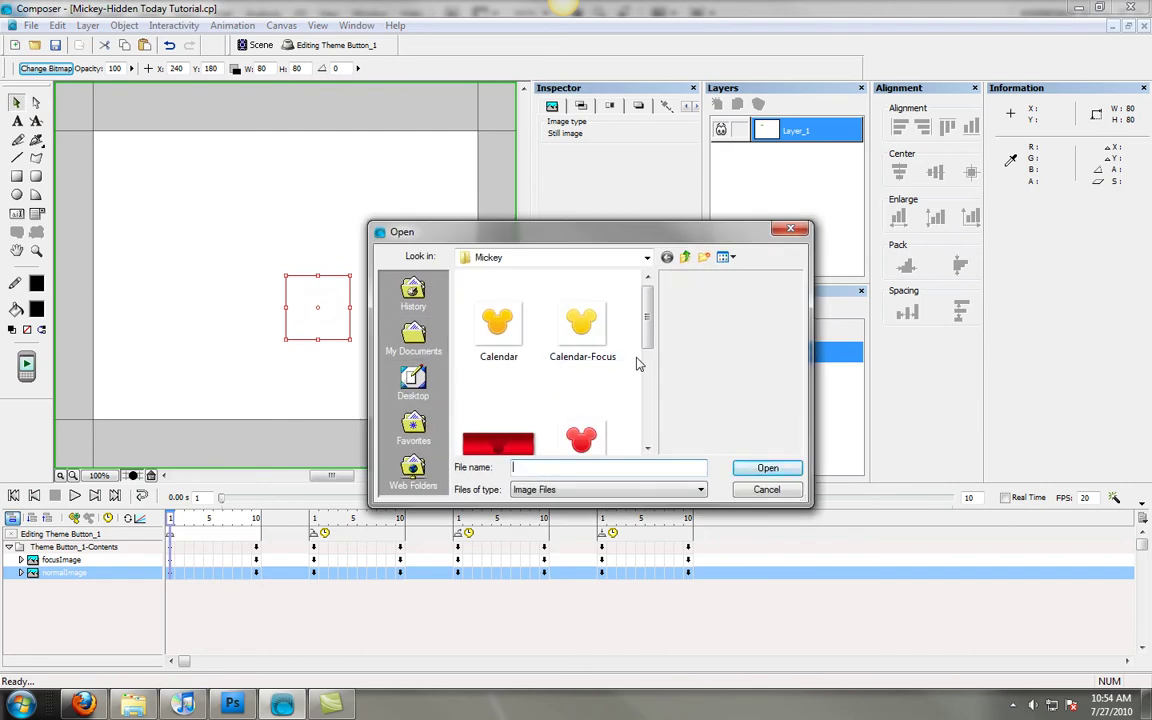
text(m)
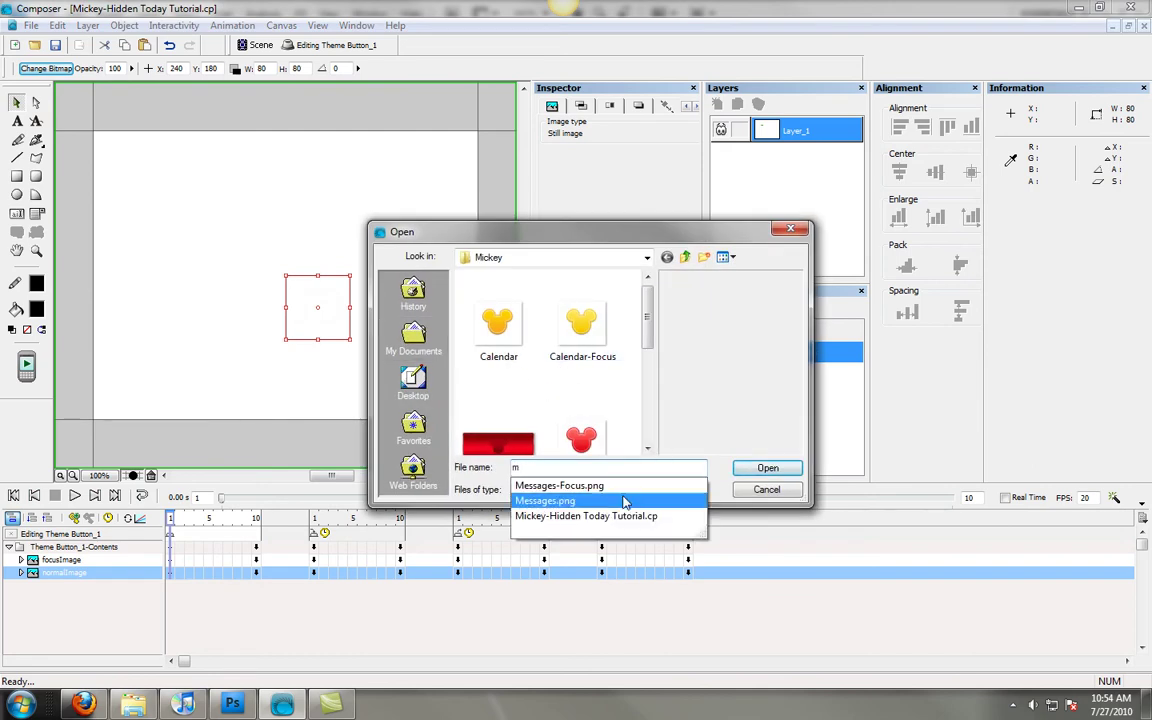
click(565, 501)
click(766, 468)
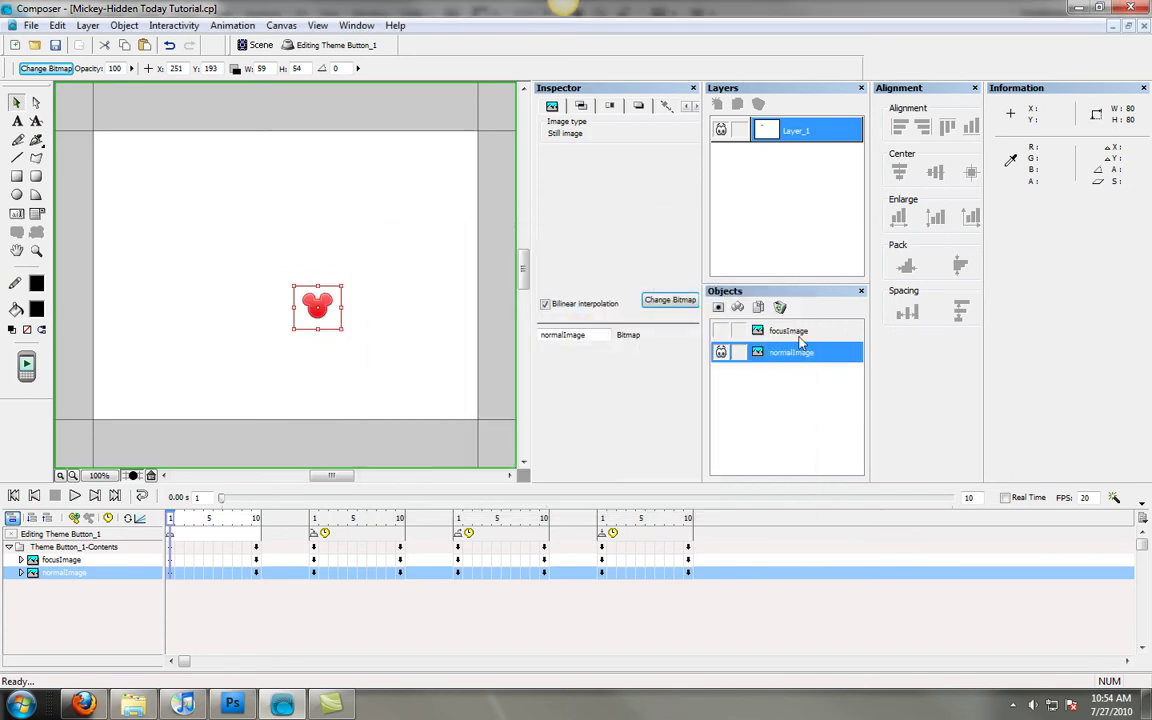
Set the button's focus image to Messages-Focus.png and return to the scene.
click(785, 331)
click(667, 302)
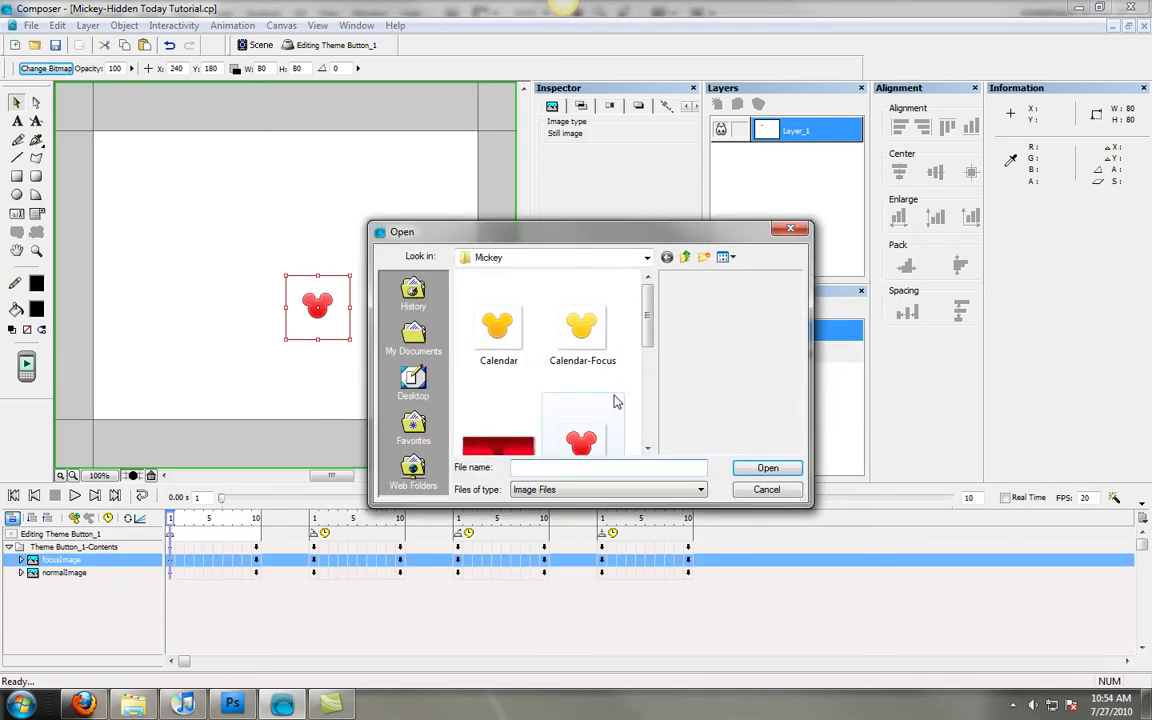
text(m)
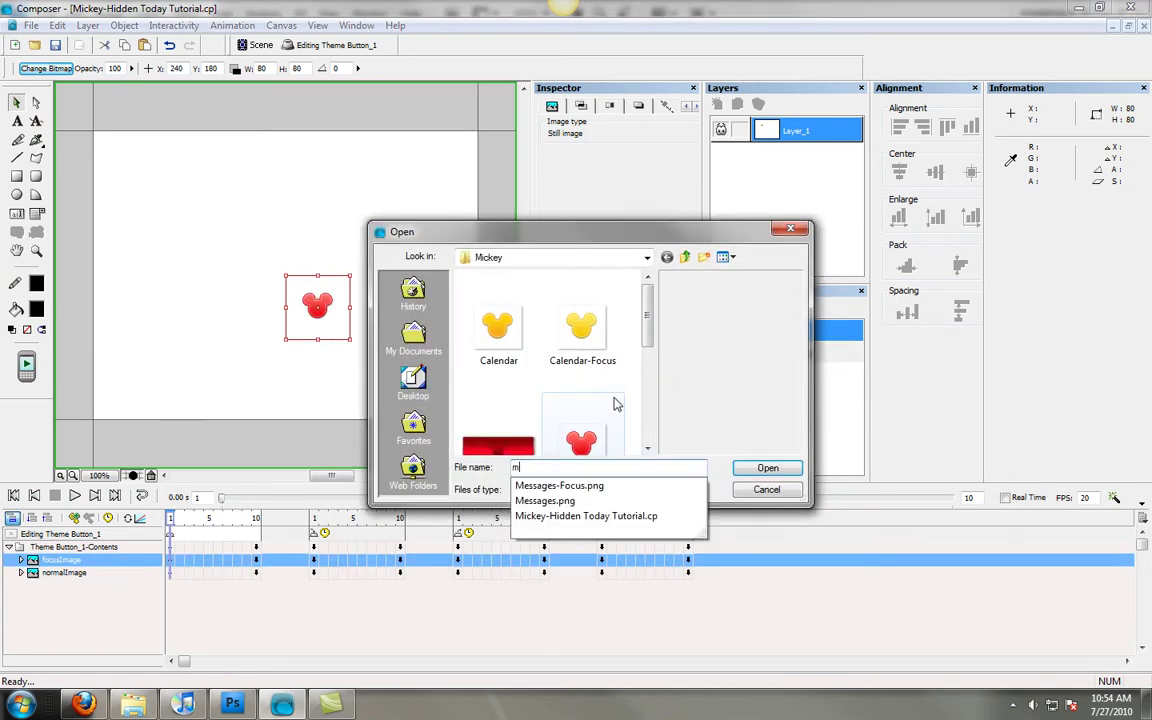
click(580, 485)
click(766, 468)
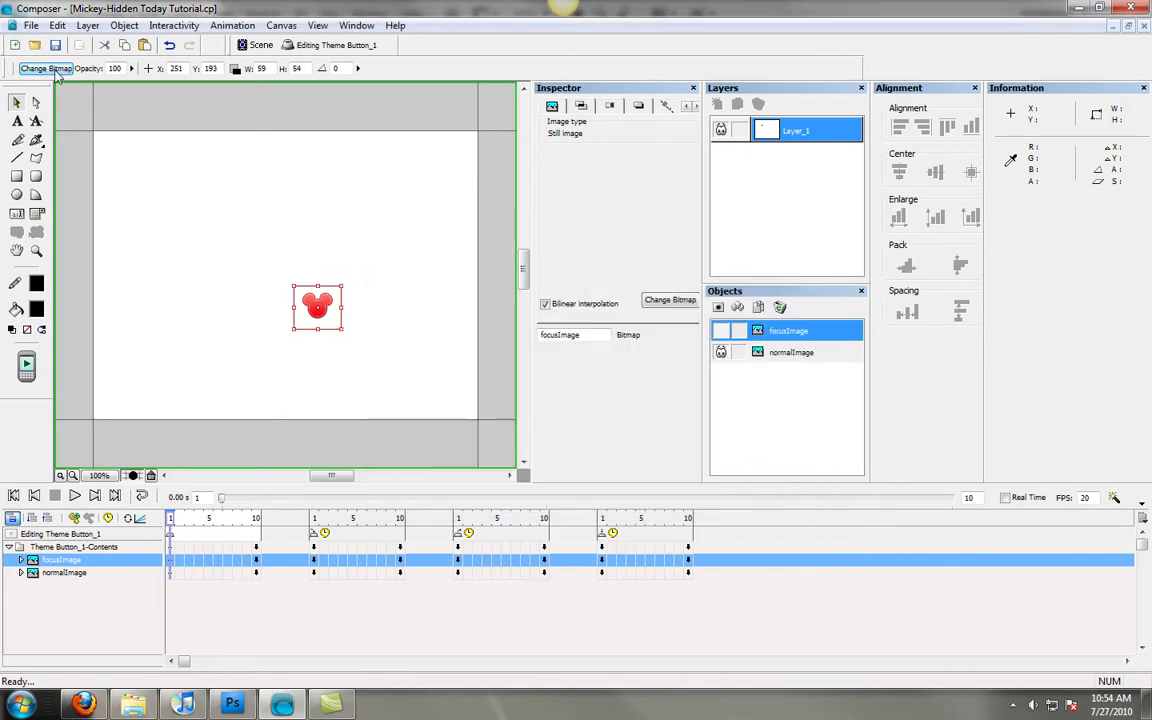
click(258, 46)
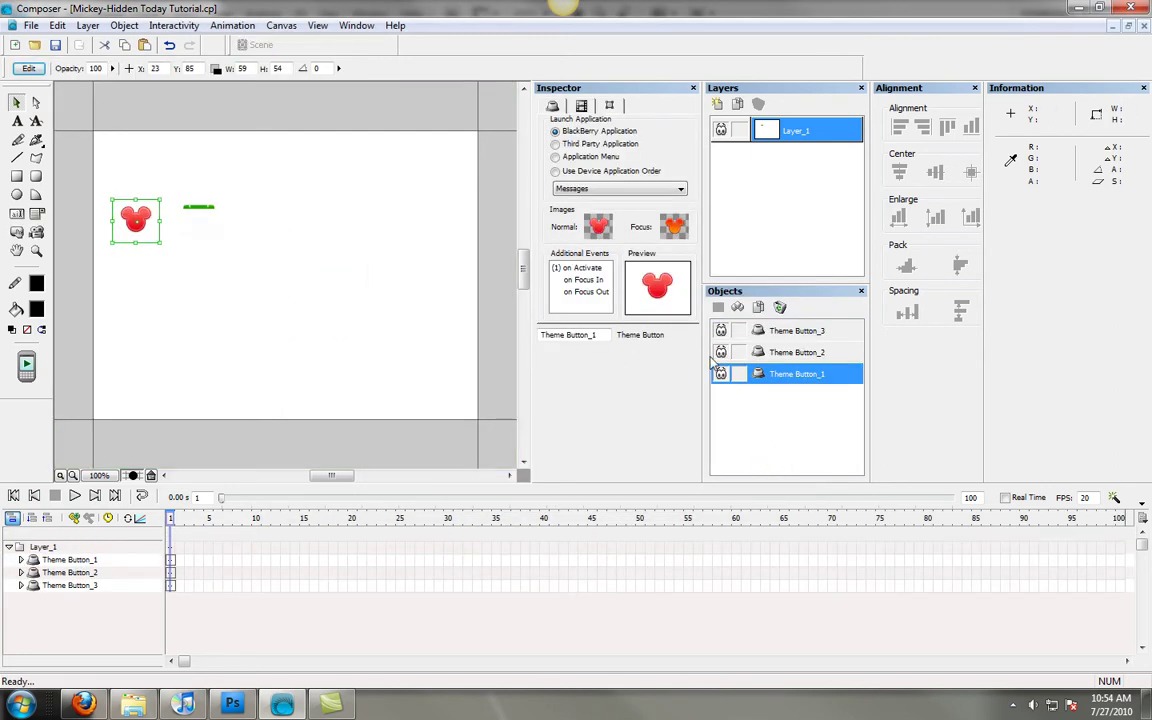
Edit Theme Button_2 and set its normal image to the Calendar picture.
click(793, 356)
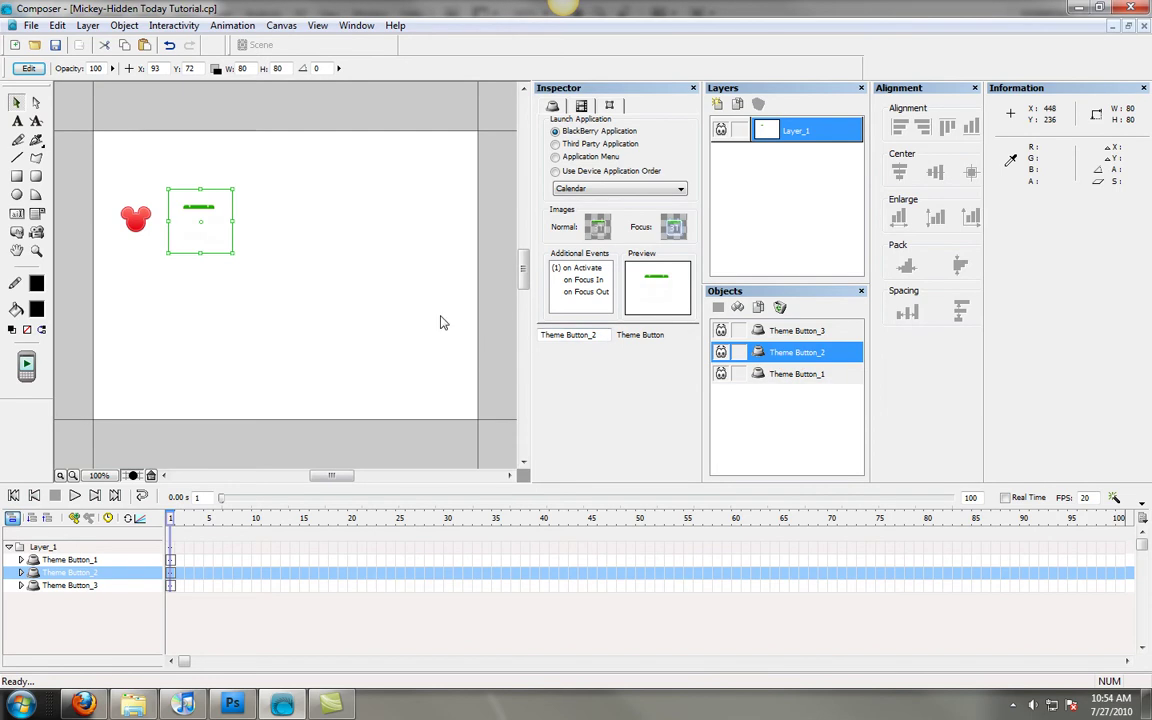
click(29, 68)
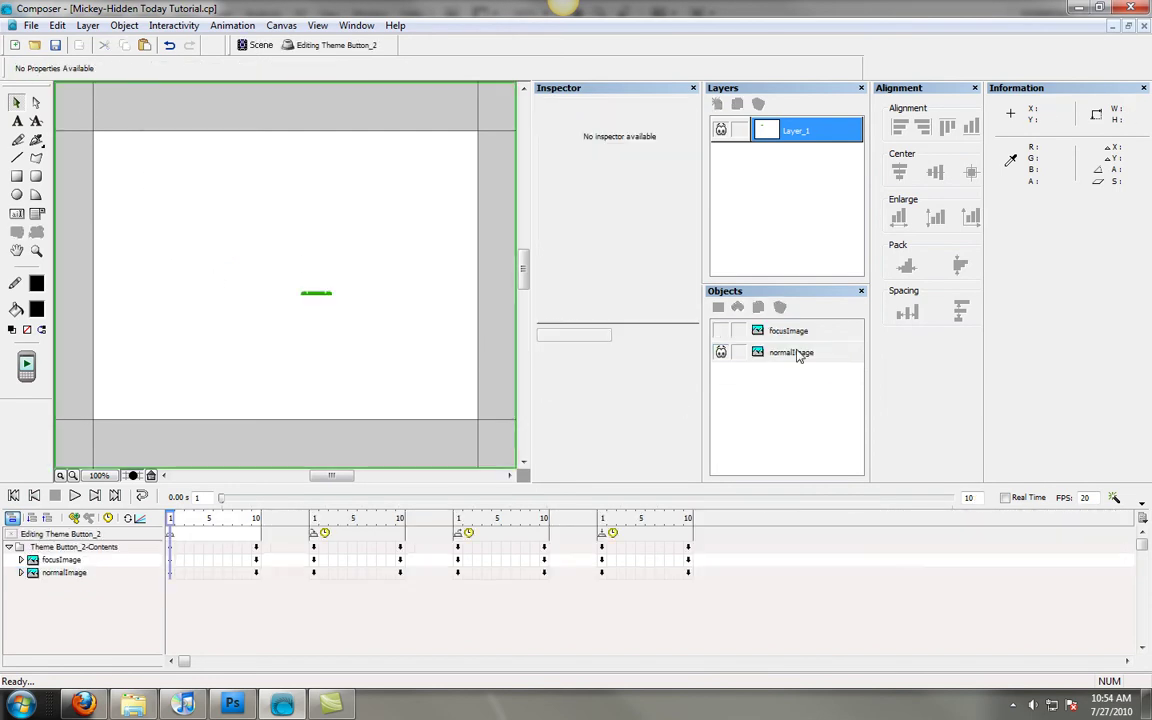
click(795, 351)
click(670, 300)
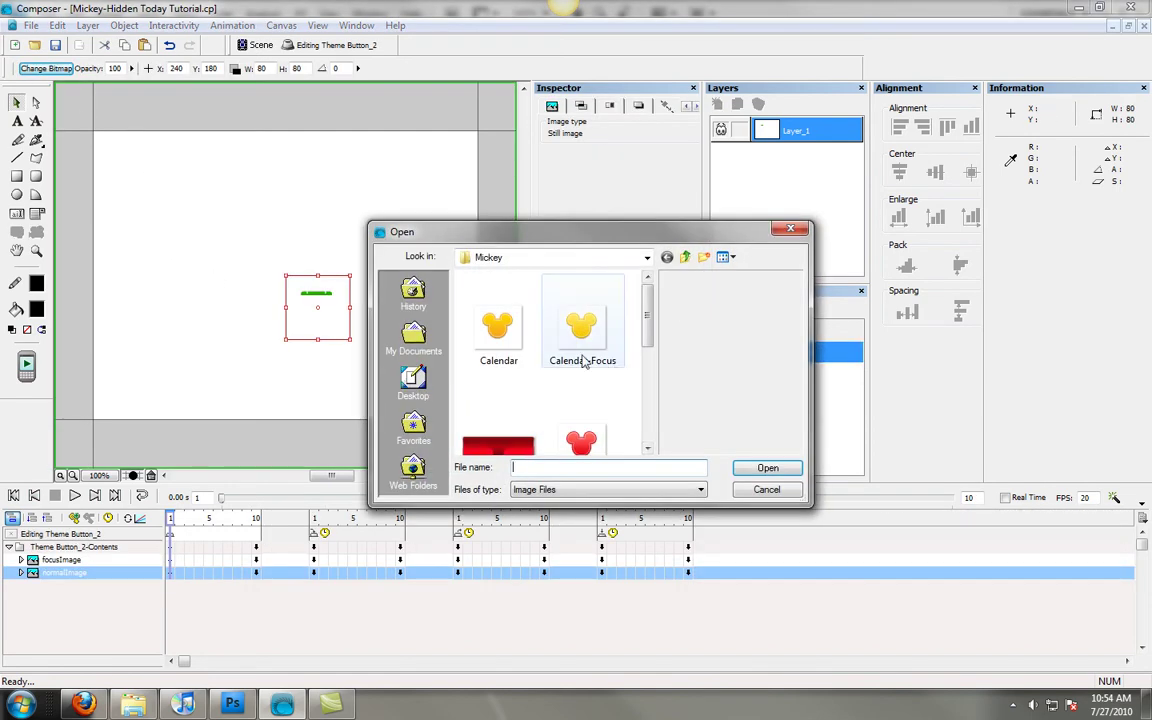
click(497, 333)
double_click(497, 333)
Set its focus image to Calendar-Focus and return to the scene.
click(815, 334)
click(670, 300)
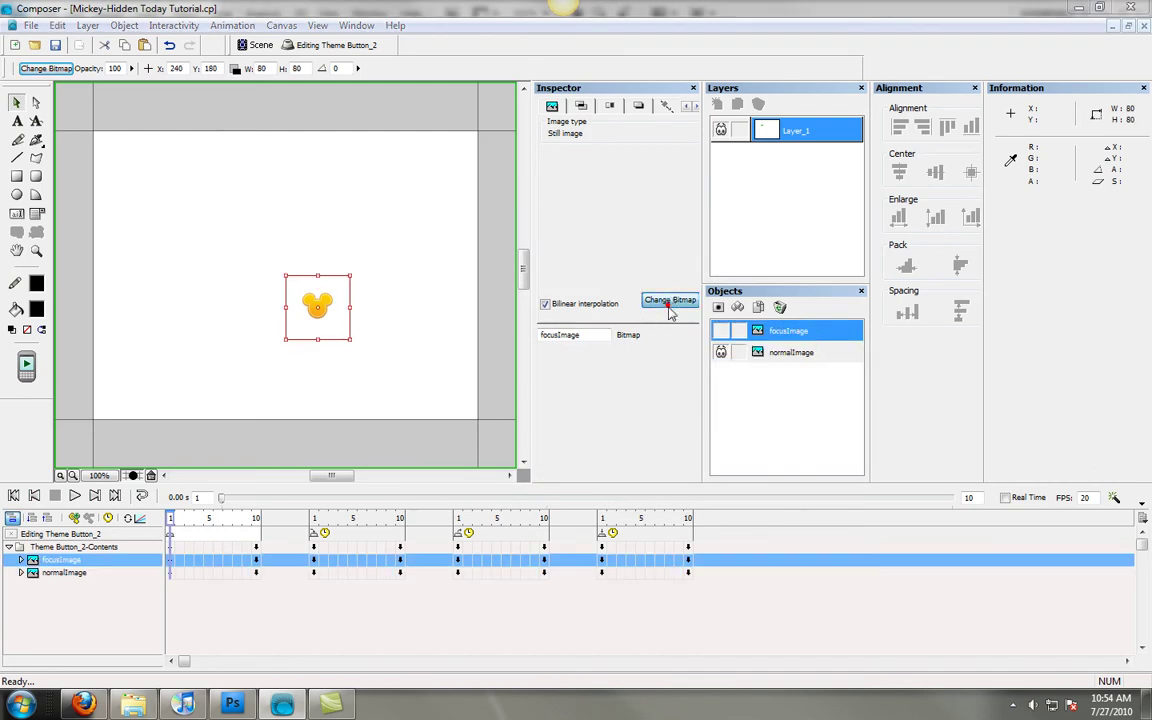
click(582, 330)
double_click(582, 330)
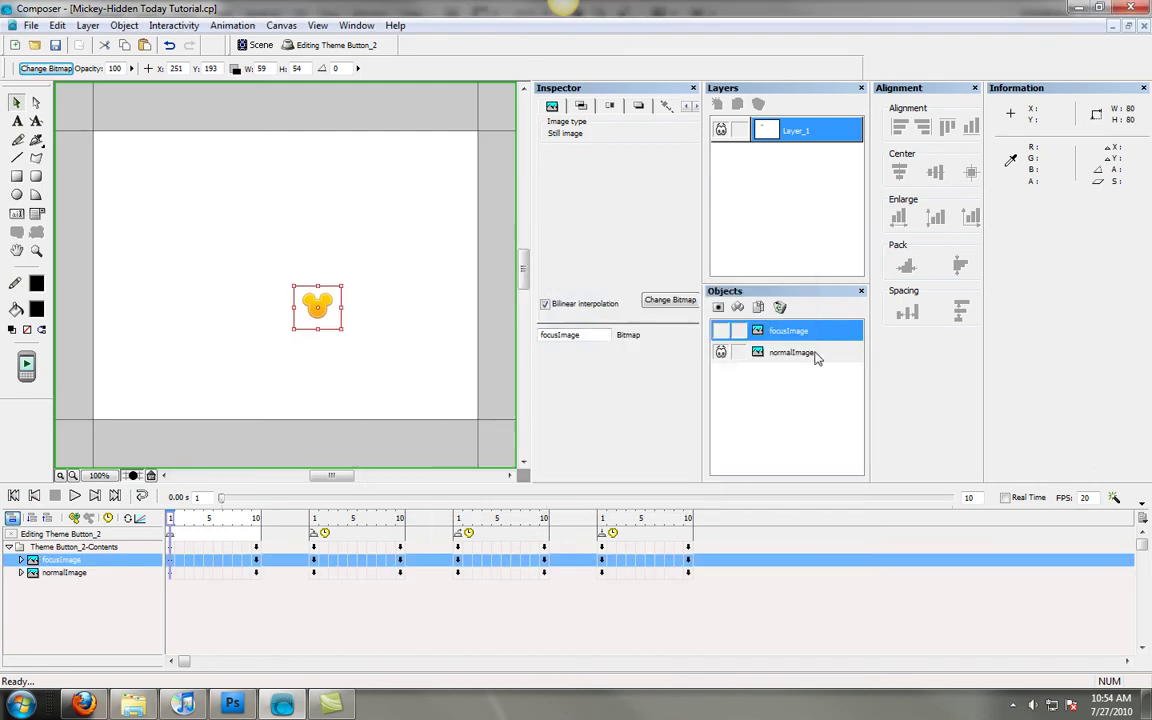
click(259, 45)
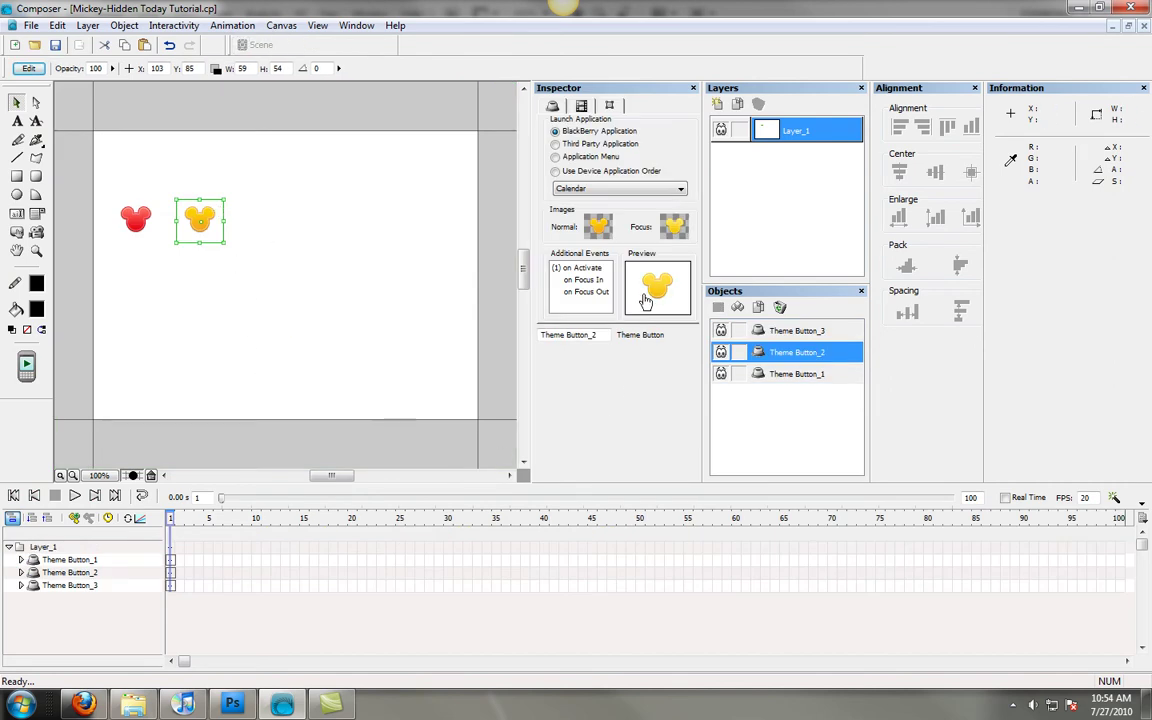
Edit Theme Button_3 and set its normal image to the blue SMS Mickey.
click(810, 333)
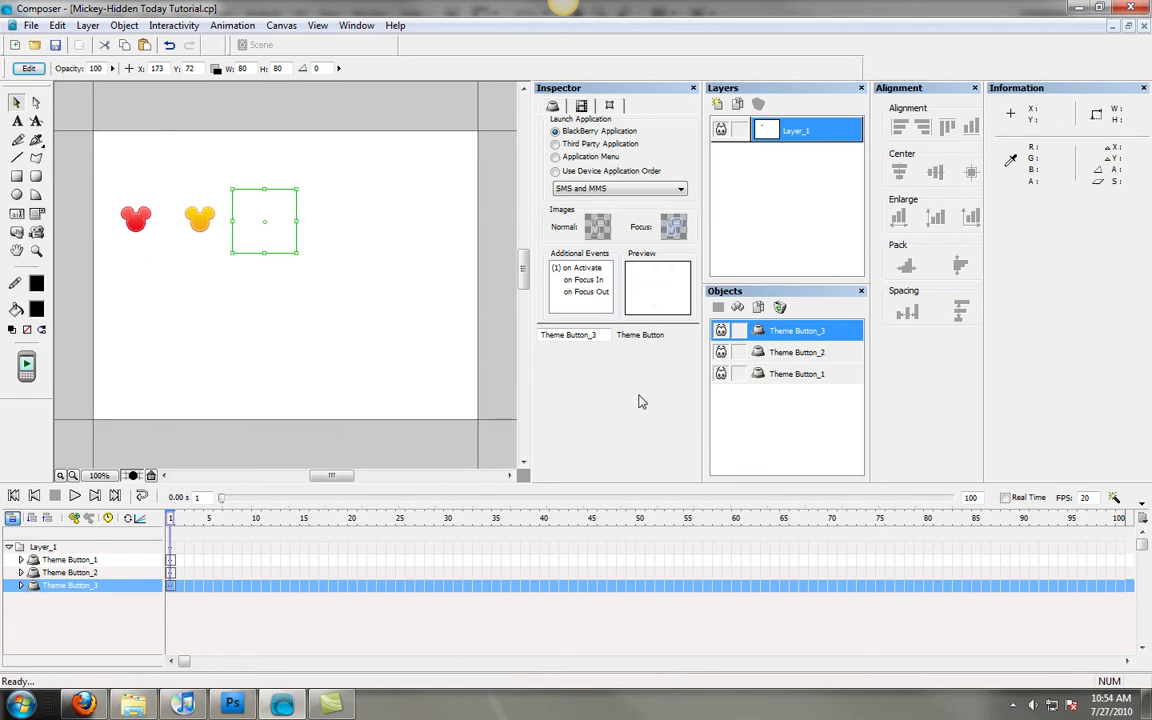
click(31, 70)
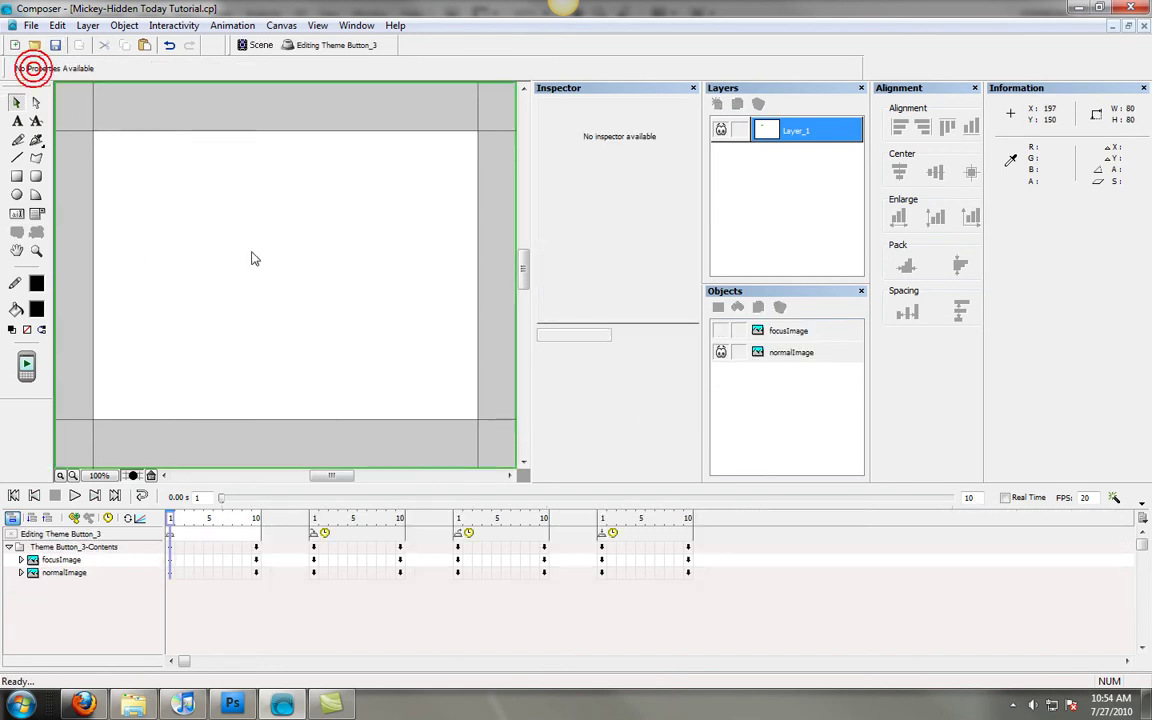
click(765, 352)
click(660, 302)
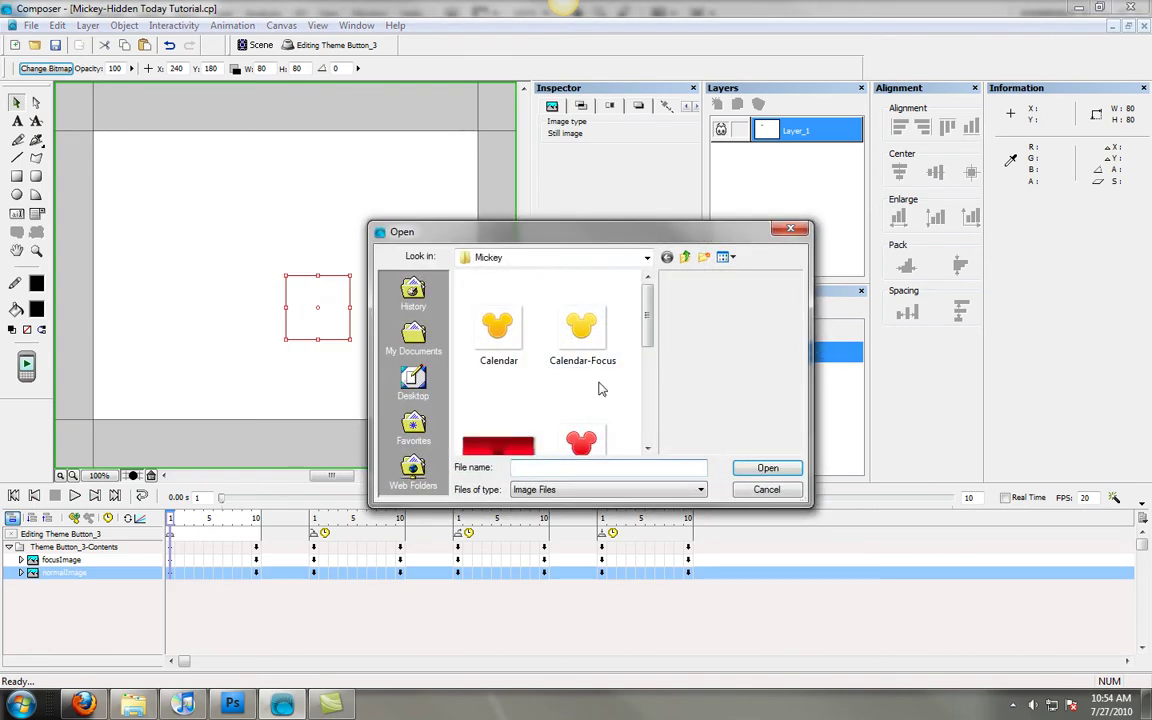
drag(648, 305, 660, 425)
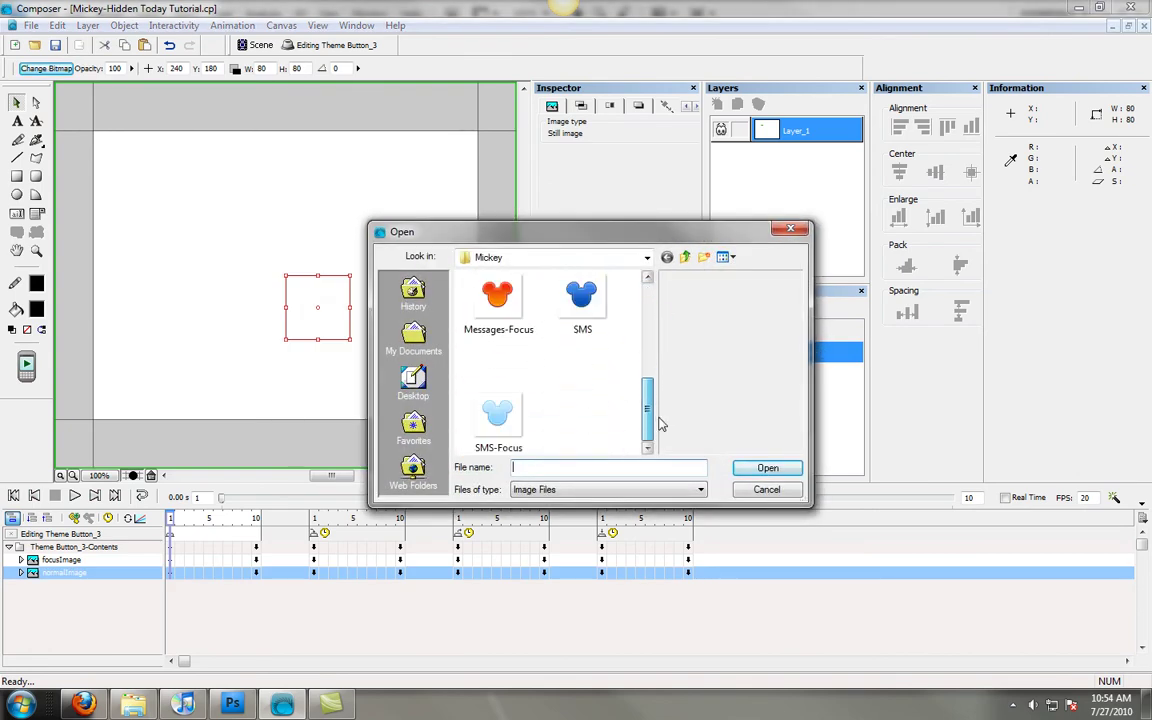
double_click(598, 315)
Set its focus image to the light-blue SMS-Focus Mickey and return to the scene.
click(790, 331)
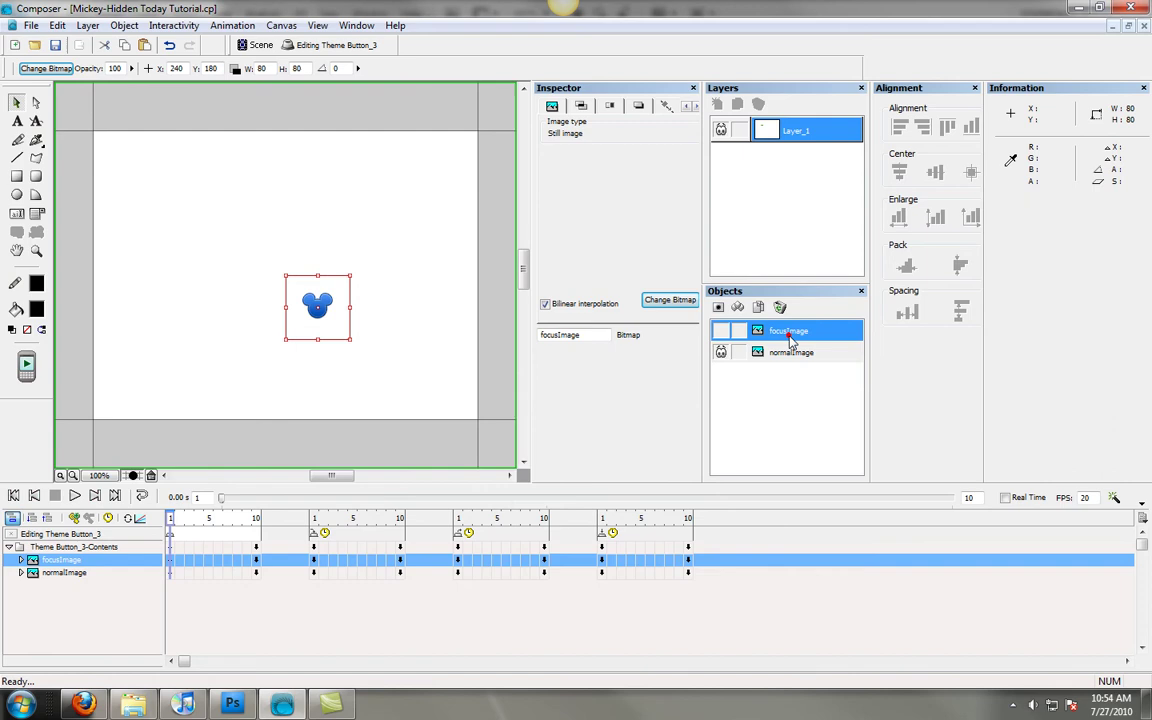
click(666, 302)
drag(647, 315, 658, 411)
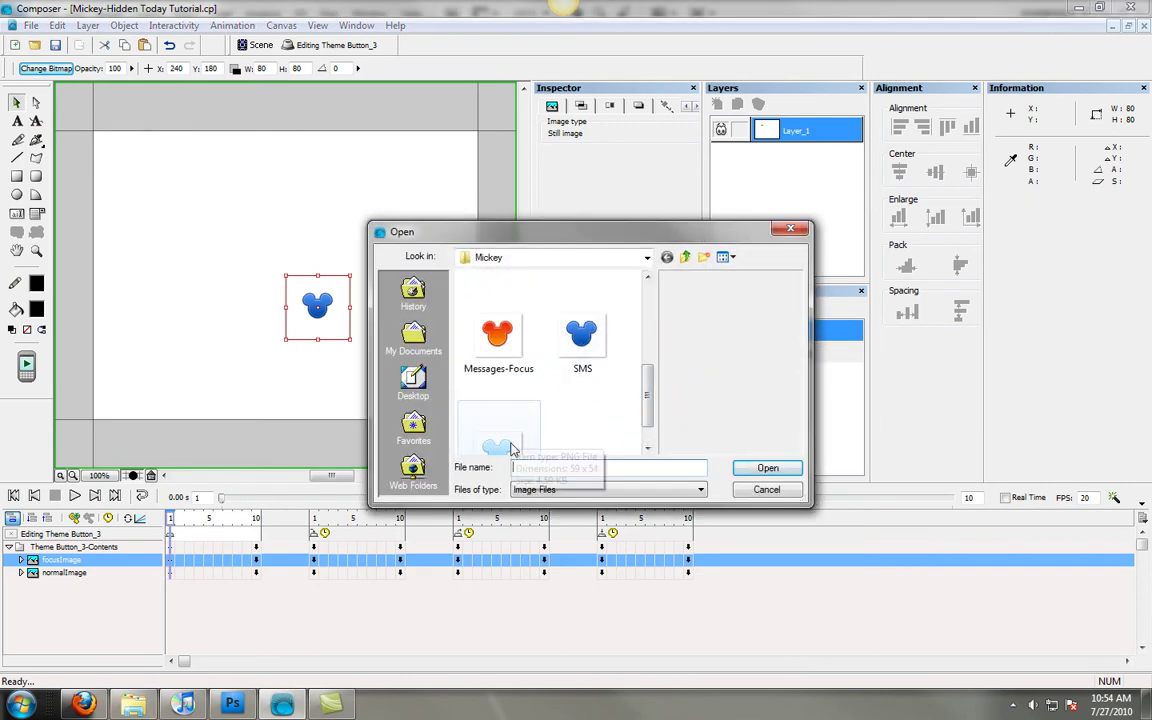
double_click(505, 447)
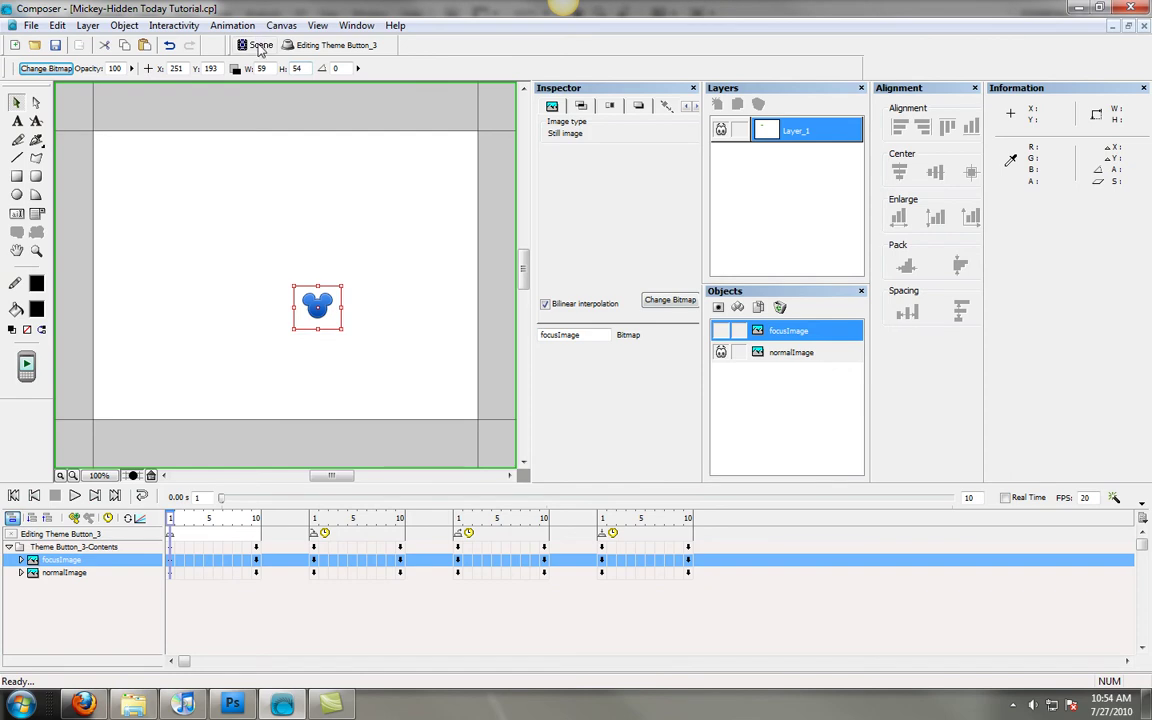
click(255, 44)
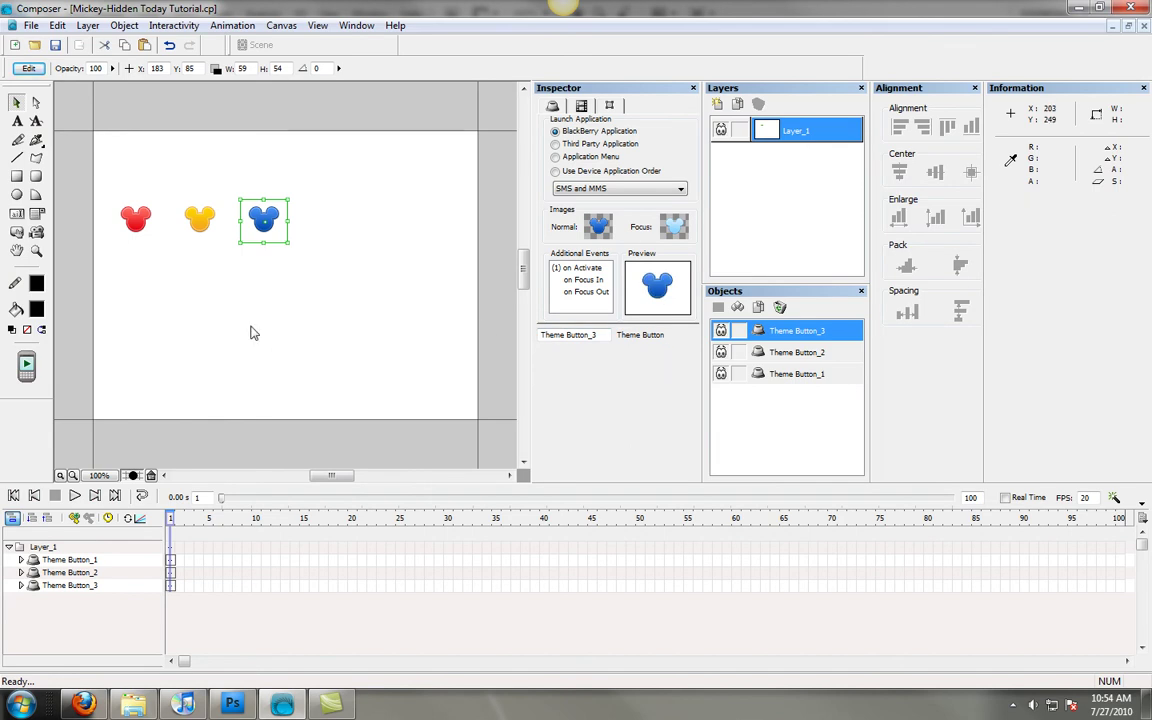
Marquee-select the red, yellow and blue Mickey buttons and pack them horizontally.
click(192, 205)
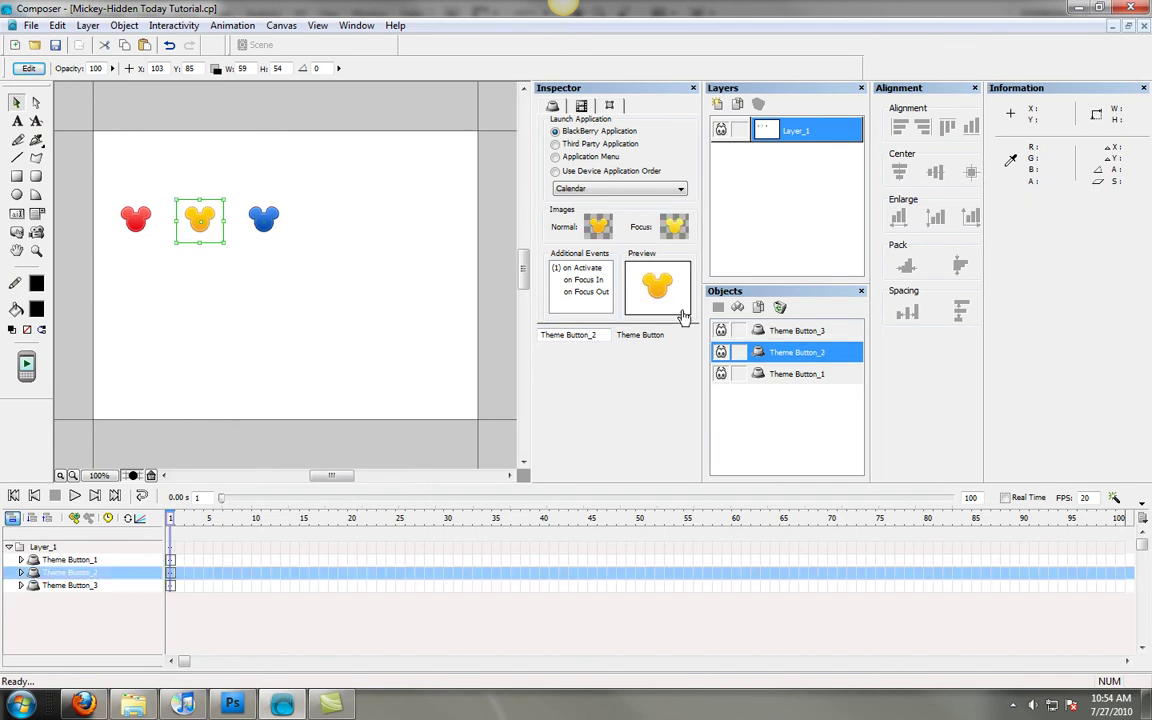
click(122, 210)
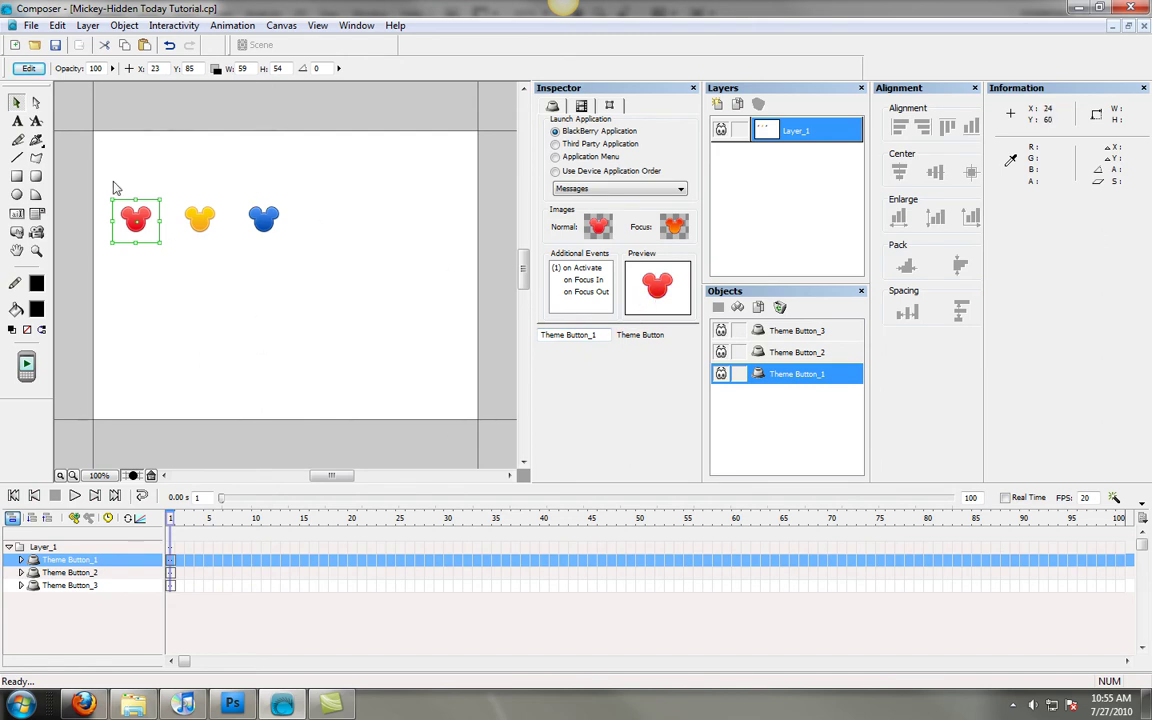
drag(113, 184, 300, 262)
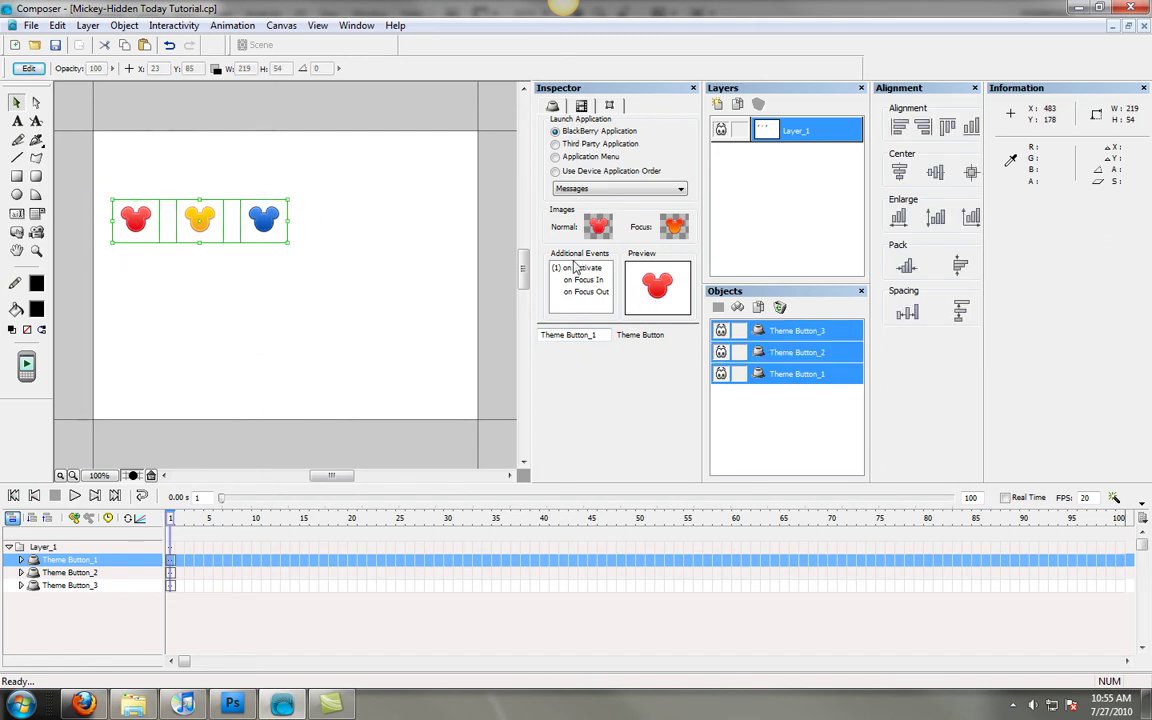
click(904, 268)
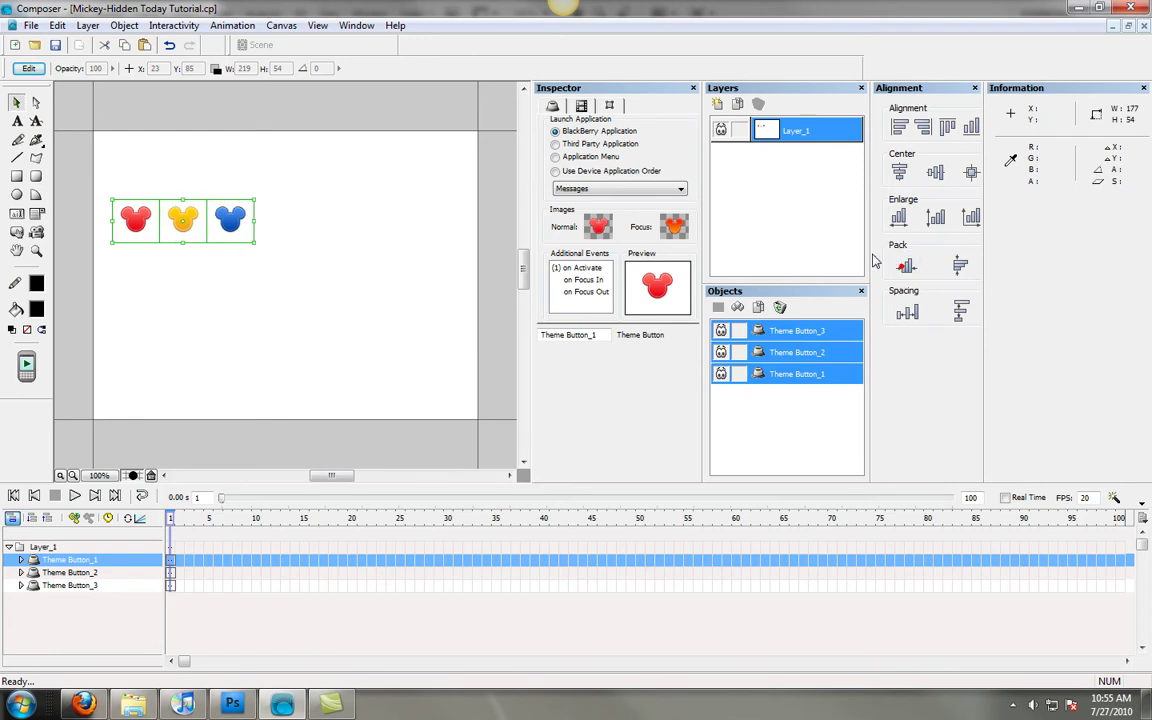
click(369, 233)
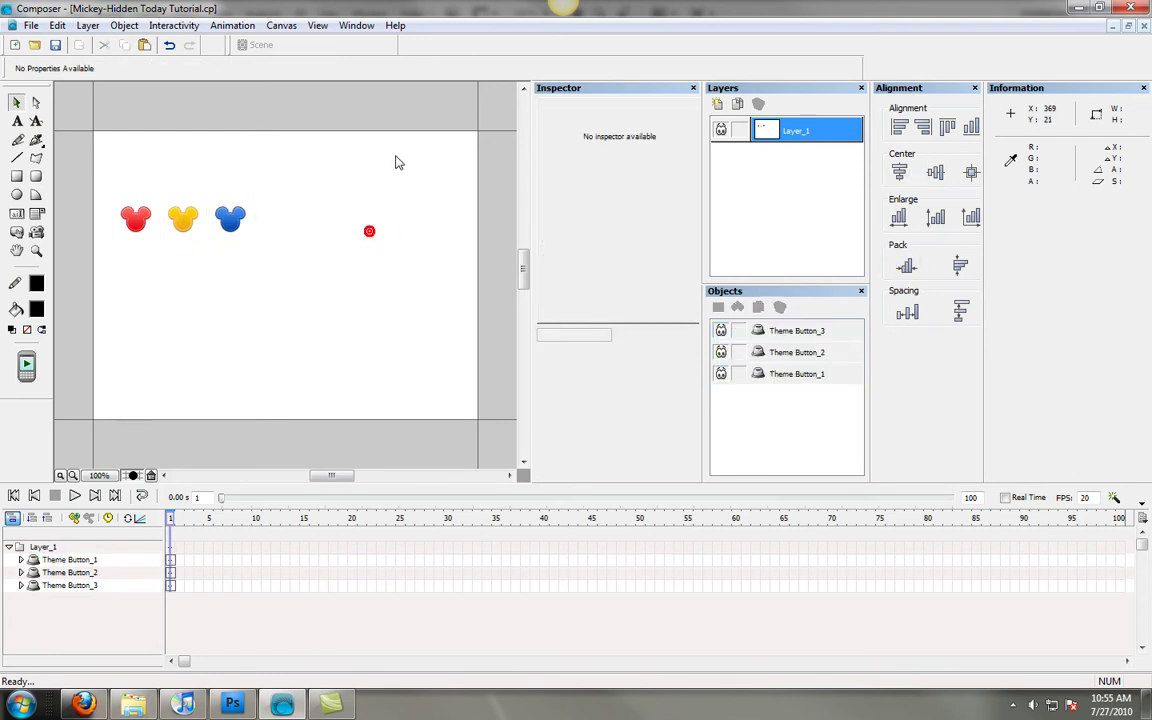
Place a new theme button low on the canvas set to Use Device Application Order.
click(16, 232)
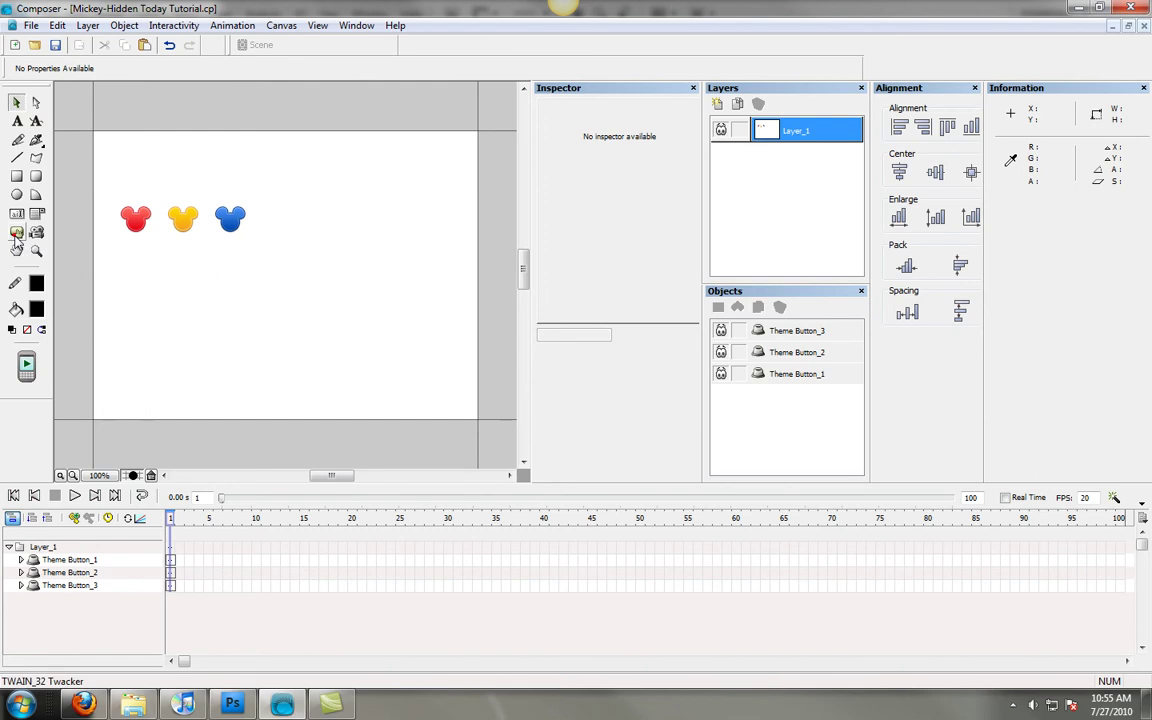
click(131, 386)
drag(141, 351, 141, 375)
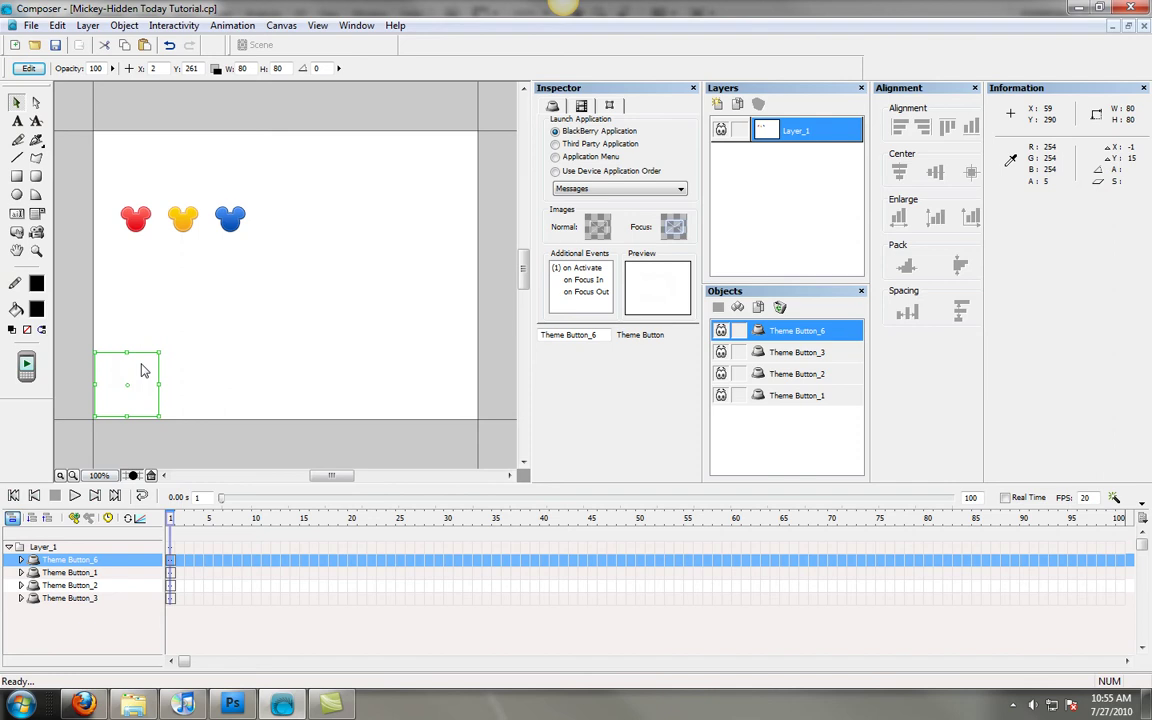
click(556, 172)
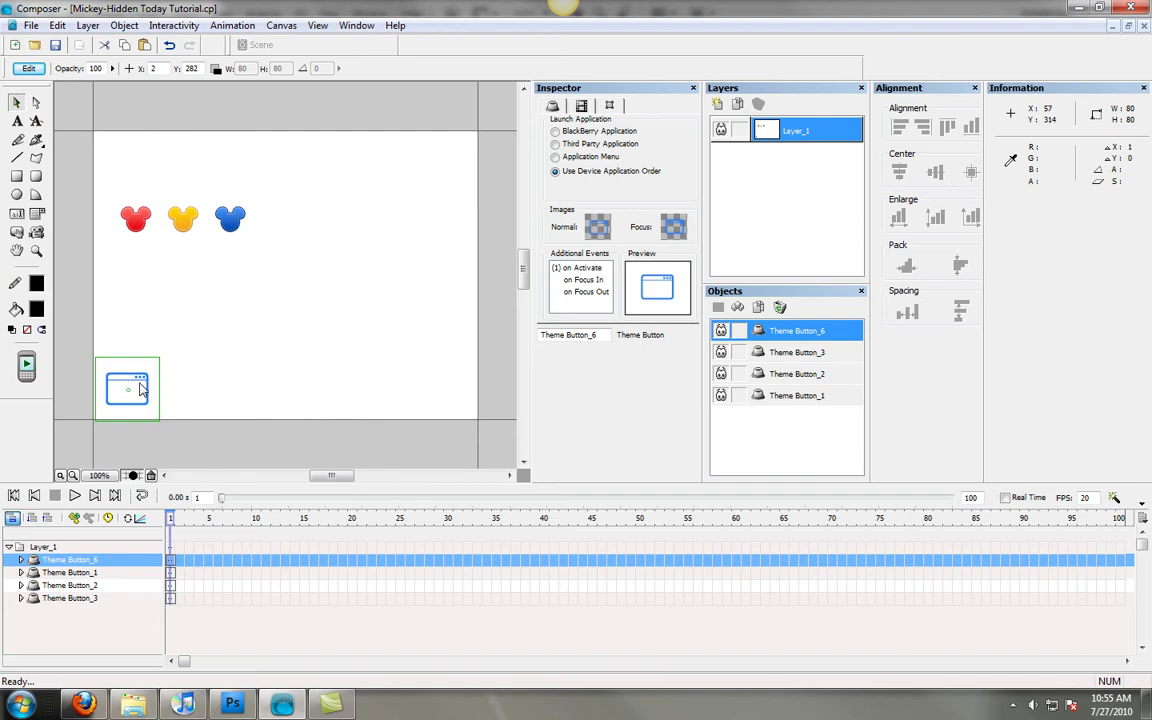
Paste five copies of the button and arrange them in a bottom row.
key(ctrl+v)
drag(298, 281, 202, 390)
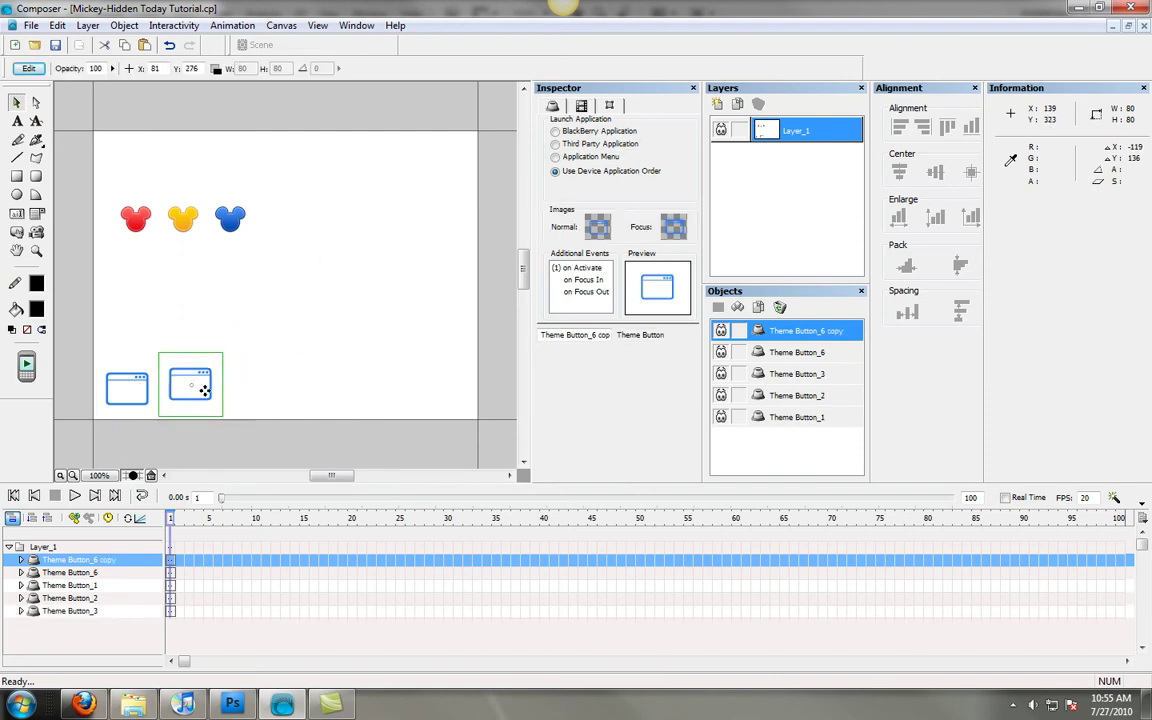
drag(299, 282, 267, 404)
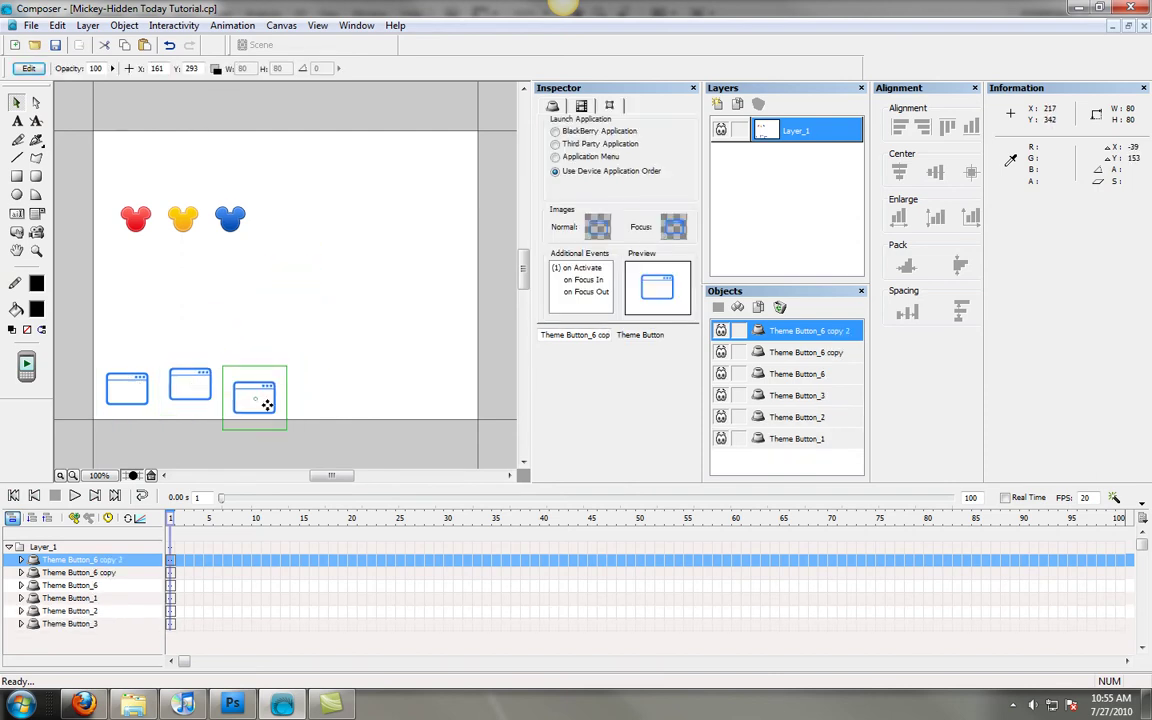
key(ctrl+v)
drag(298, 268, 328, 379)
key(ctrl+v)
drag(298, 272, 387, 378)
key(ctrl+v)
drag(303, 272, 450, 388)
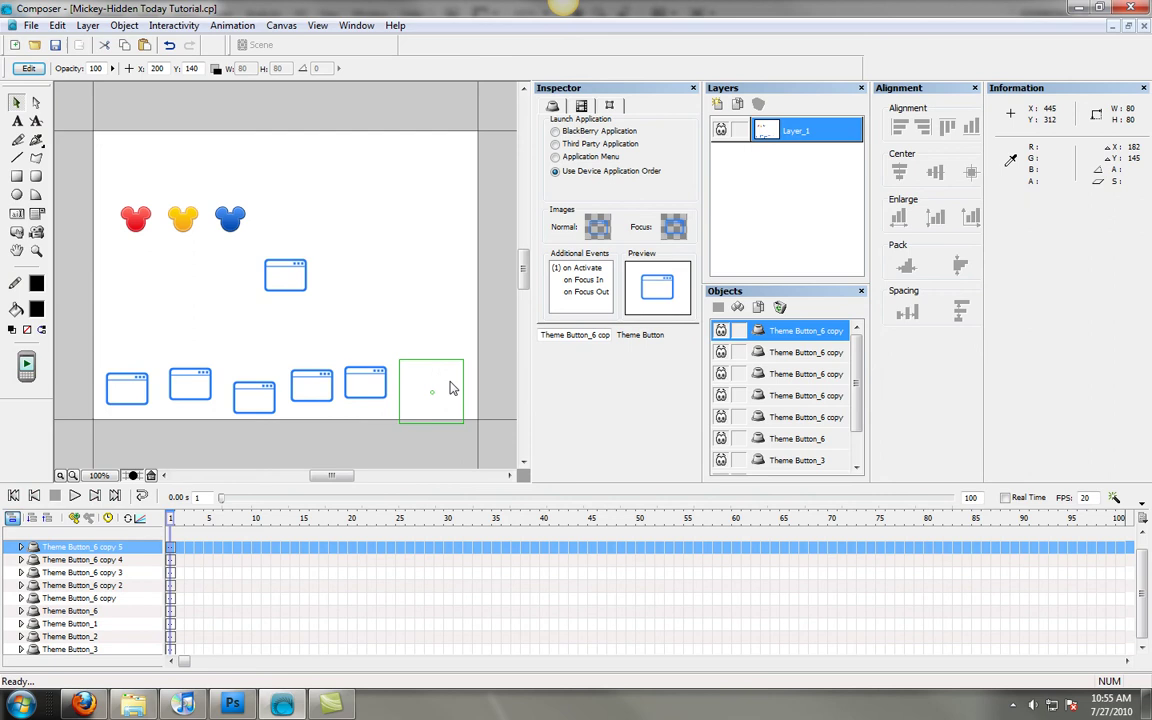
Bottom-align and pack the six buttons, then nudge the row flush to the canvas bottom-left.
drag(64, 318, 466, 428)
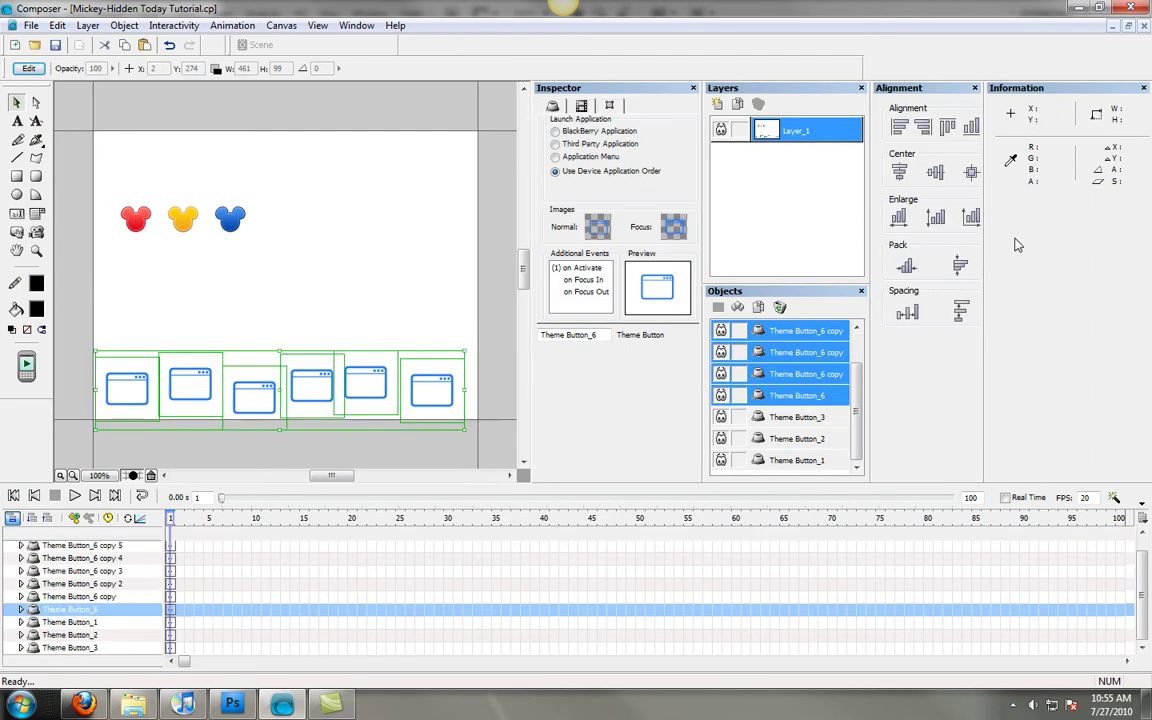
click(971, 126)
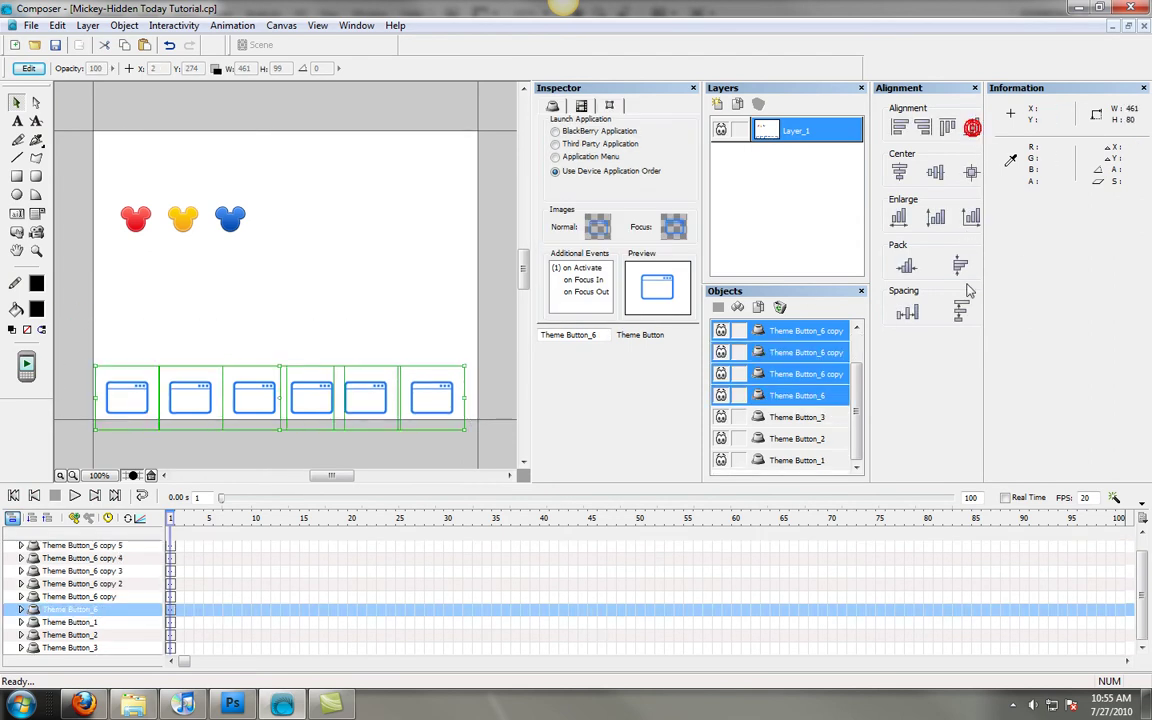
click(906, 264)
drag(368, 410, 375, 398)
key(Up)
key(Up)
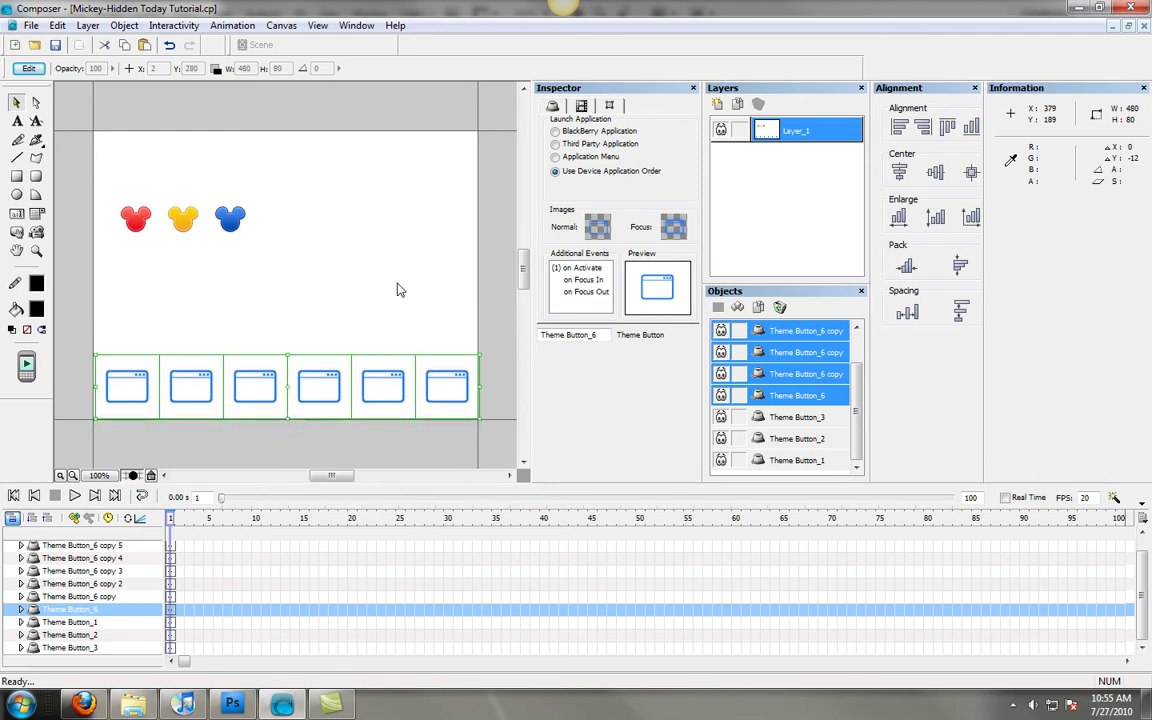
key(Left)
key(Left)
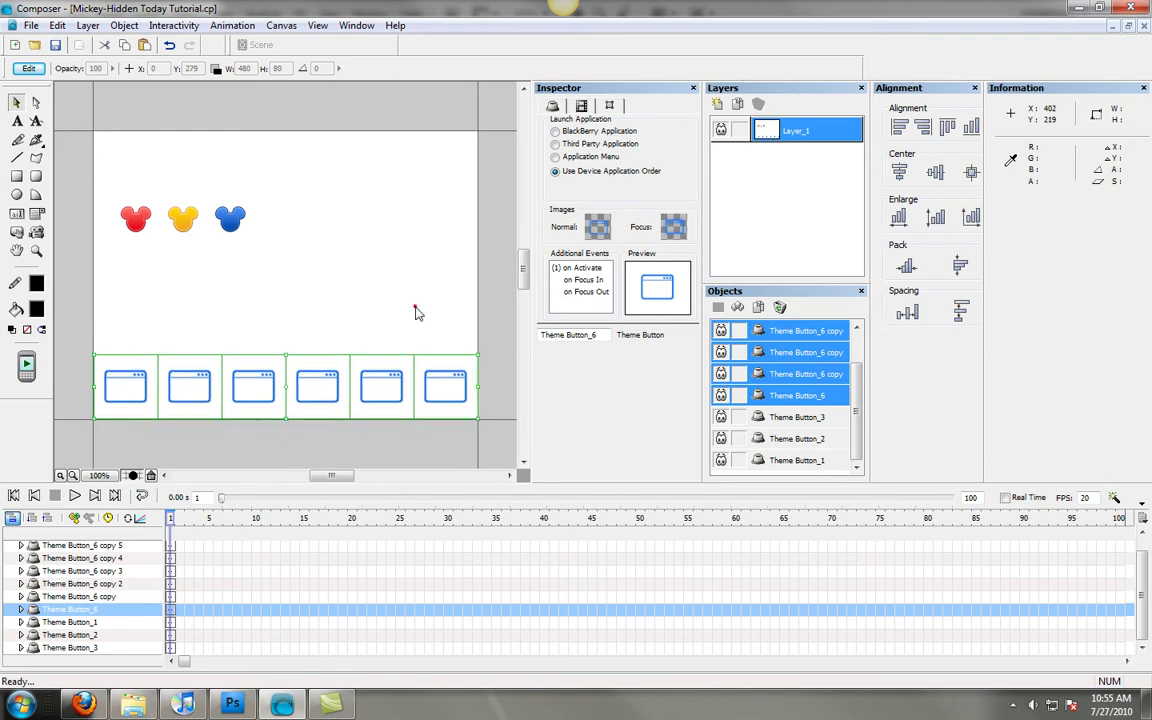
click(417, 311)
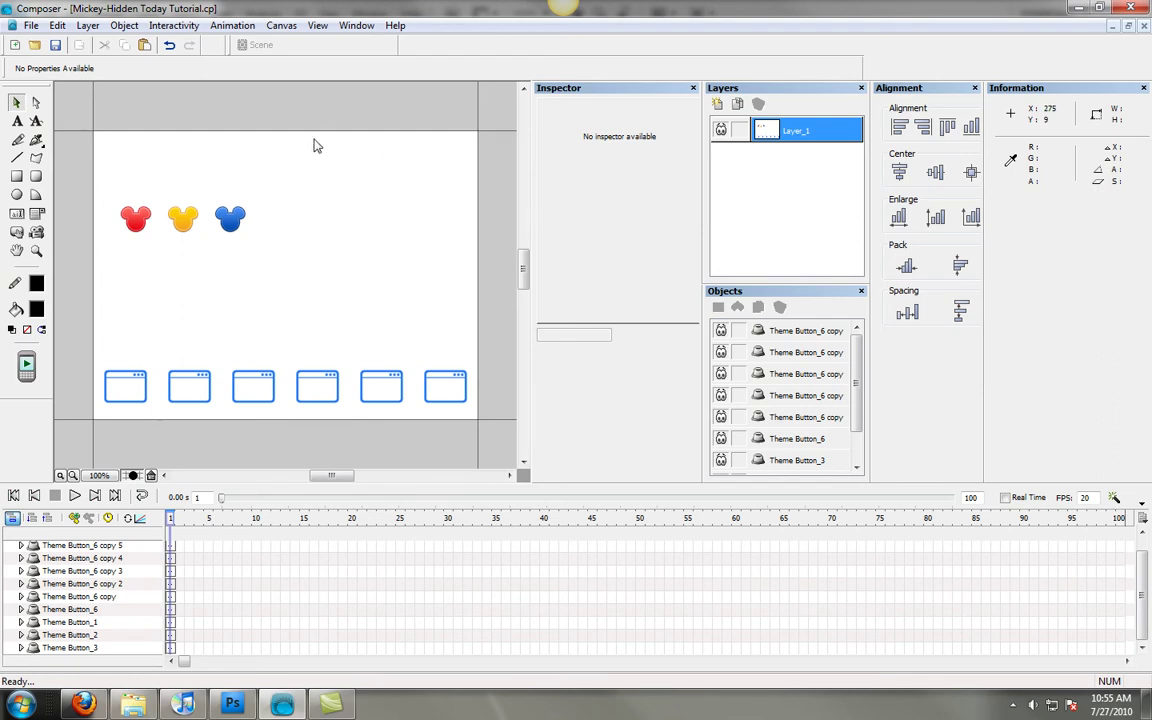
Open Desktop > Mickey in Explorer and drag Hidden-Today-BackDrop.png onto the Composer canvas.
click(132, 704)
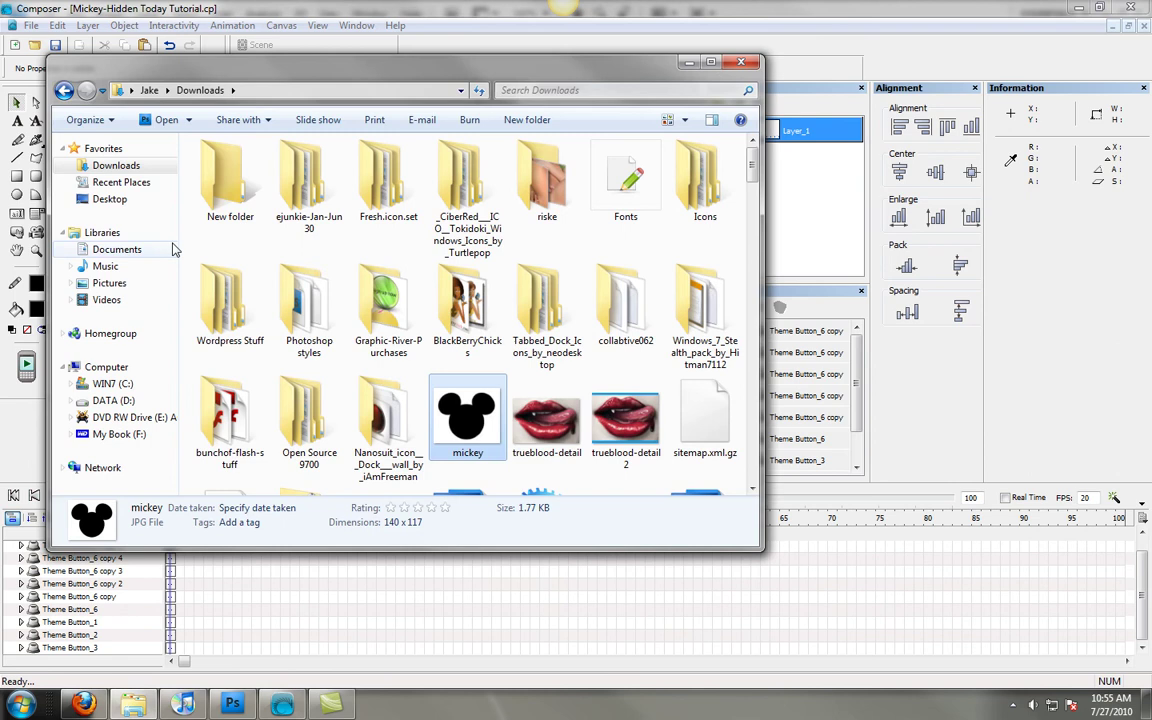
click(155, 201)
scroll(555, 305, down, 5)
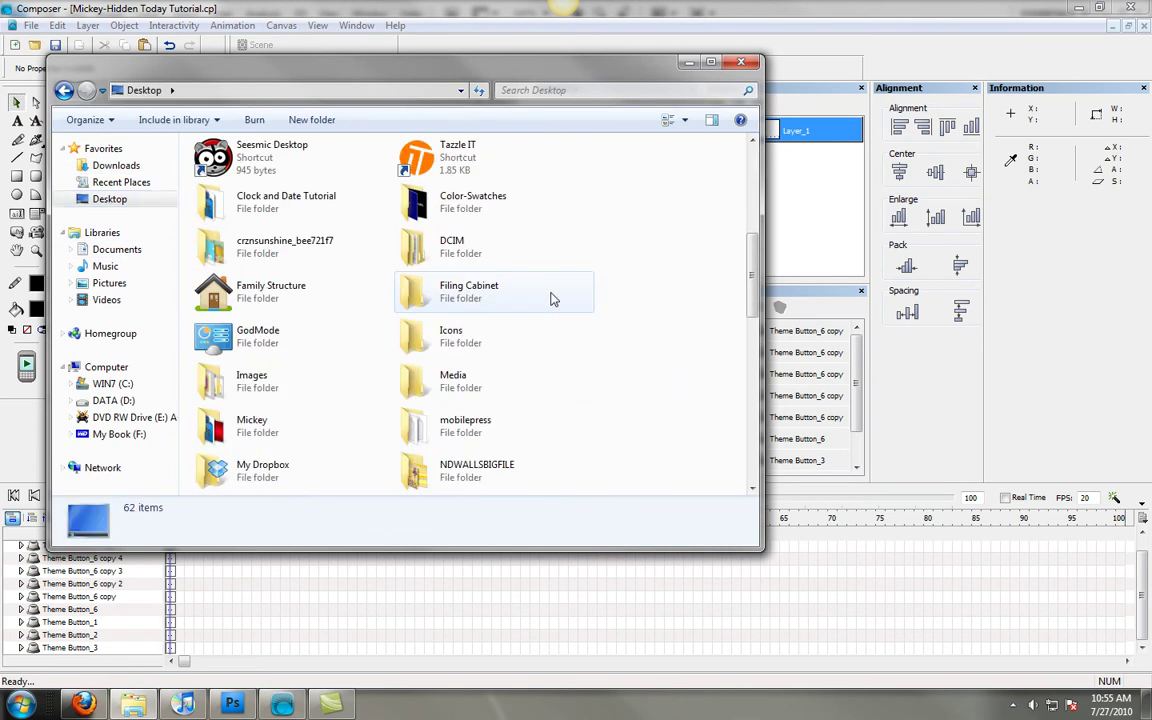
double_click(250, 422)
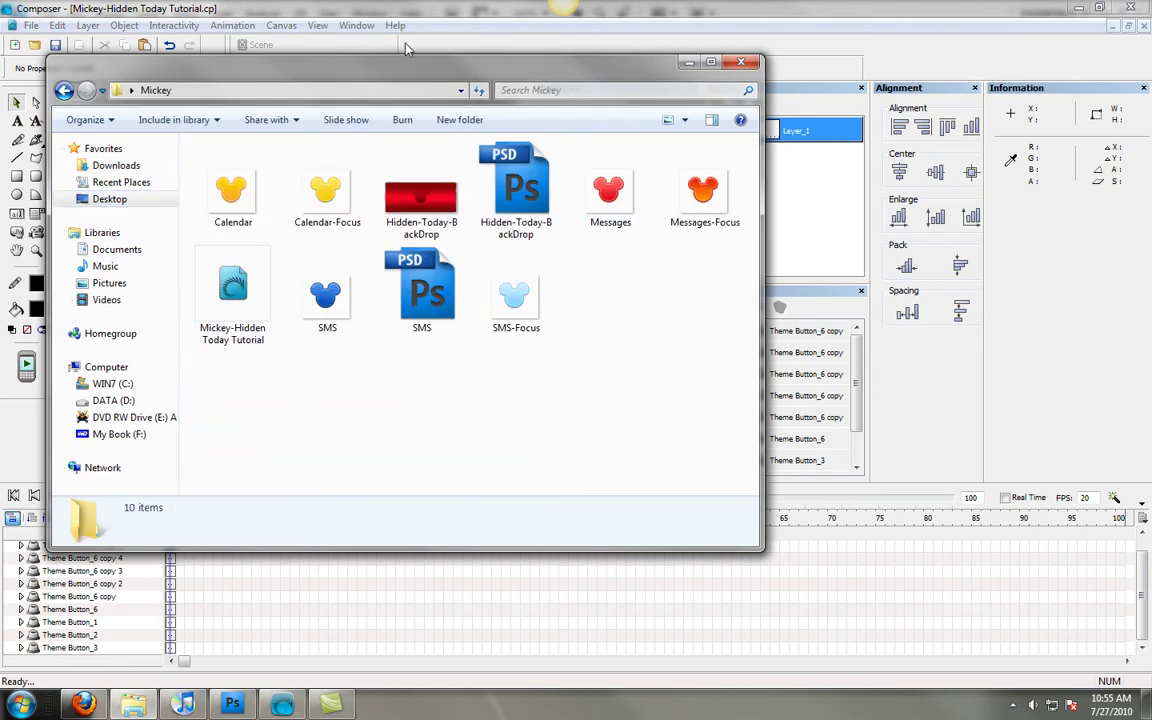
drag(372, 64, 859, 172)
click(920, 308)
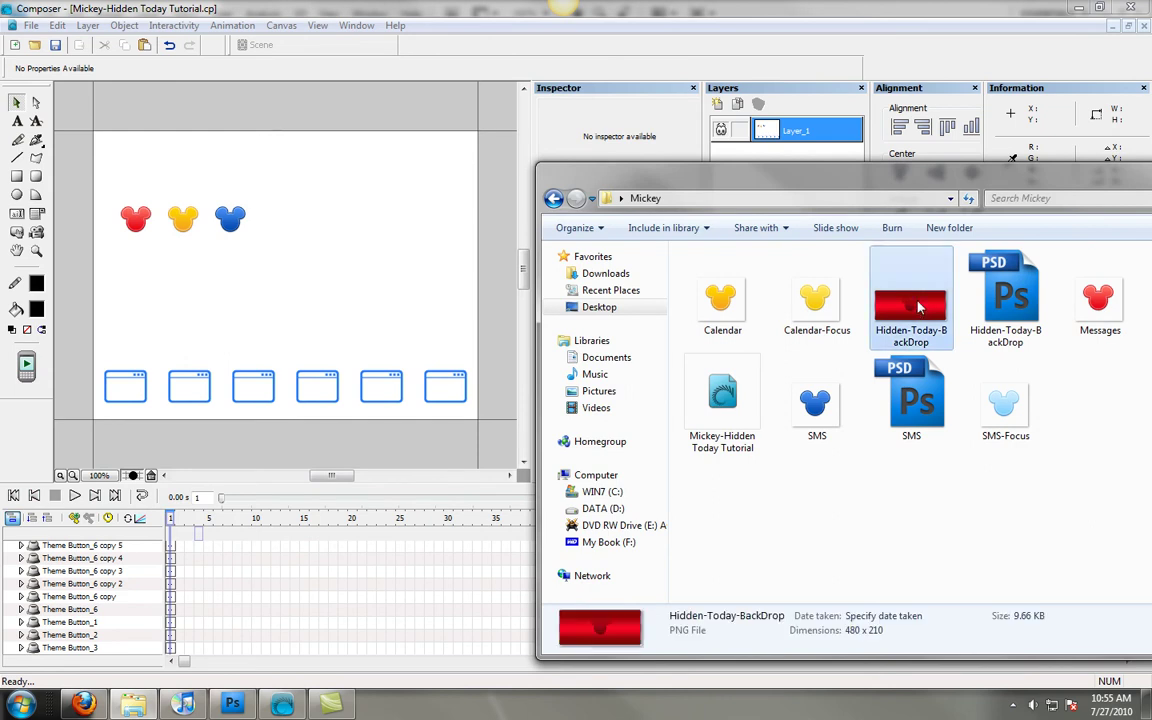
drag(920, 308, 308, 321)
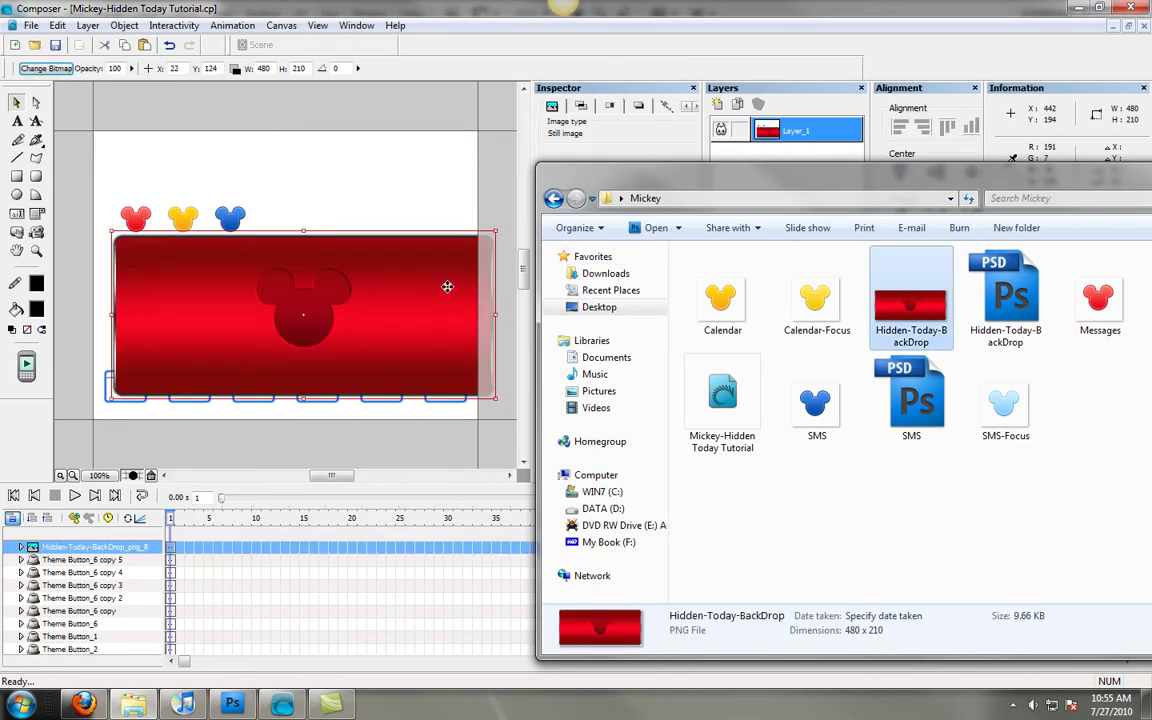
Select the red backdrop image and convert it with Object > Convert To Animation.
click(447, 287)
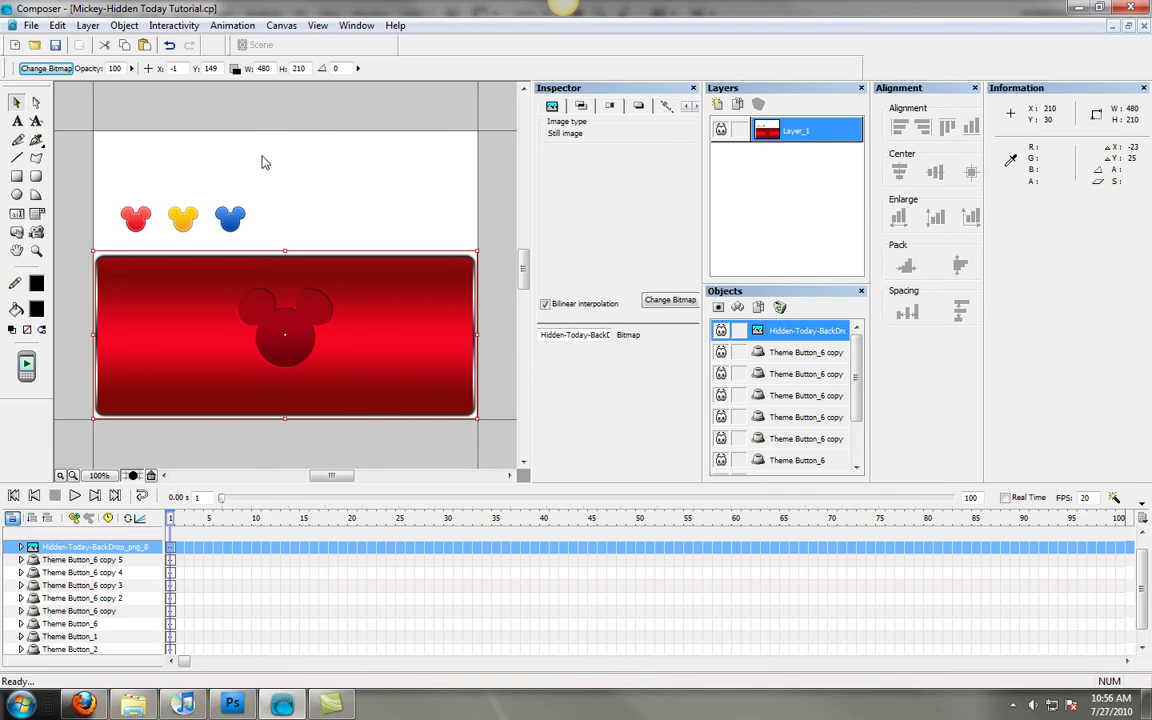
click(370, 161)
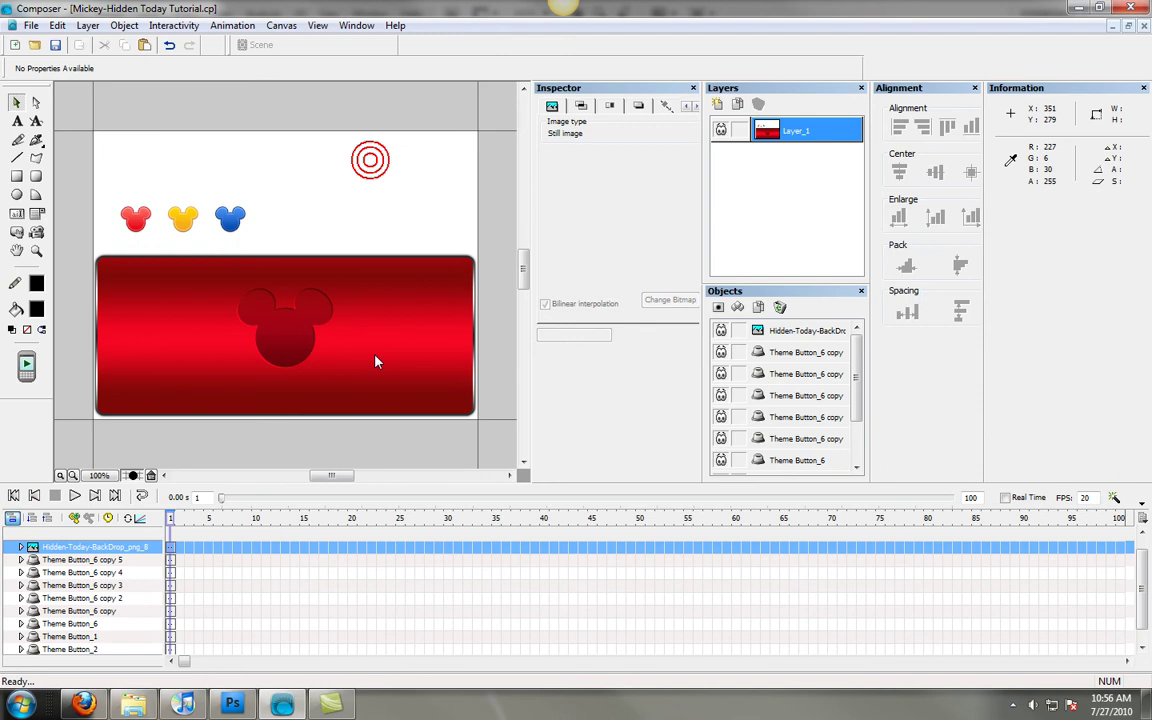
click(376, 362)
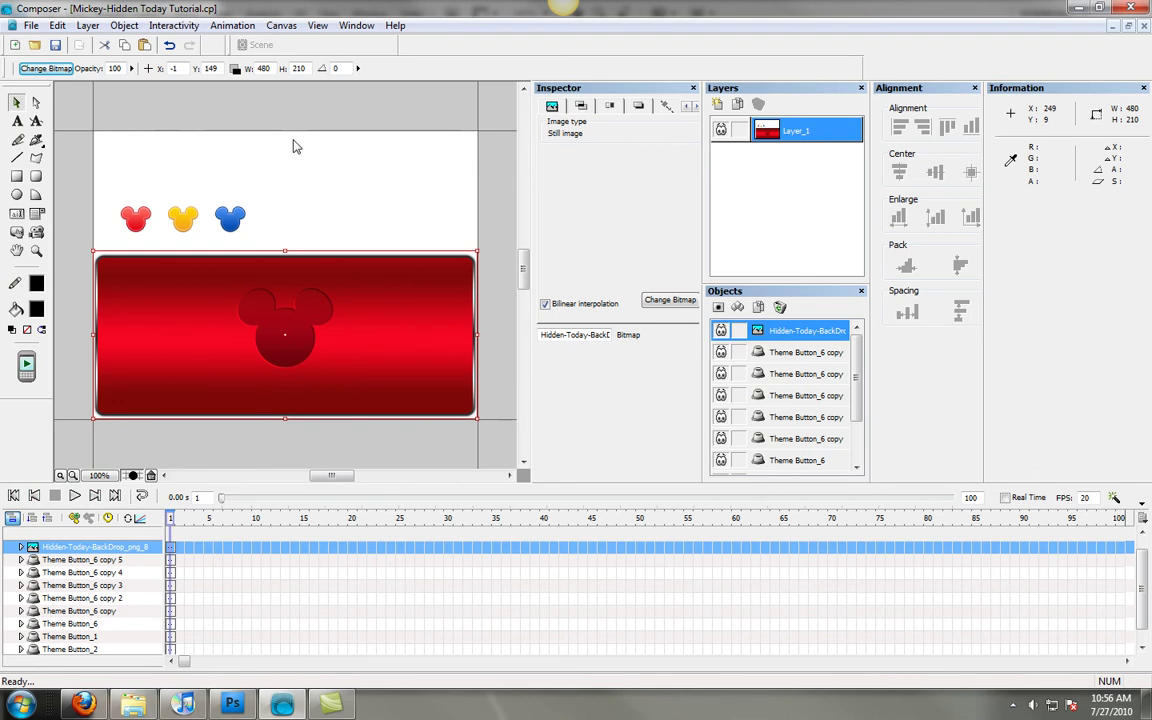
click(124, 25)
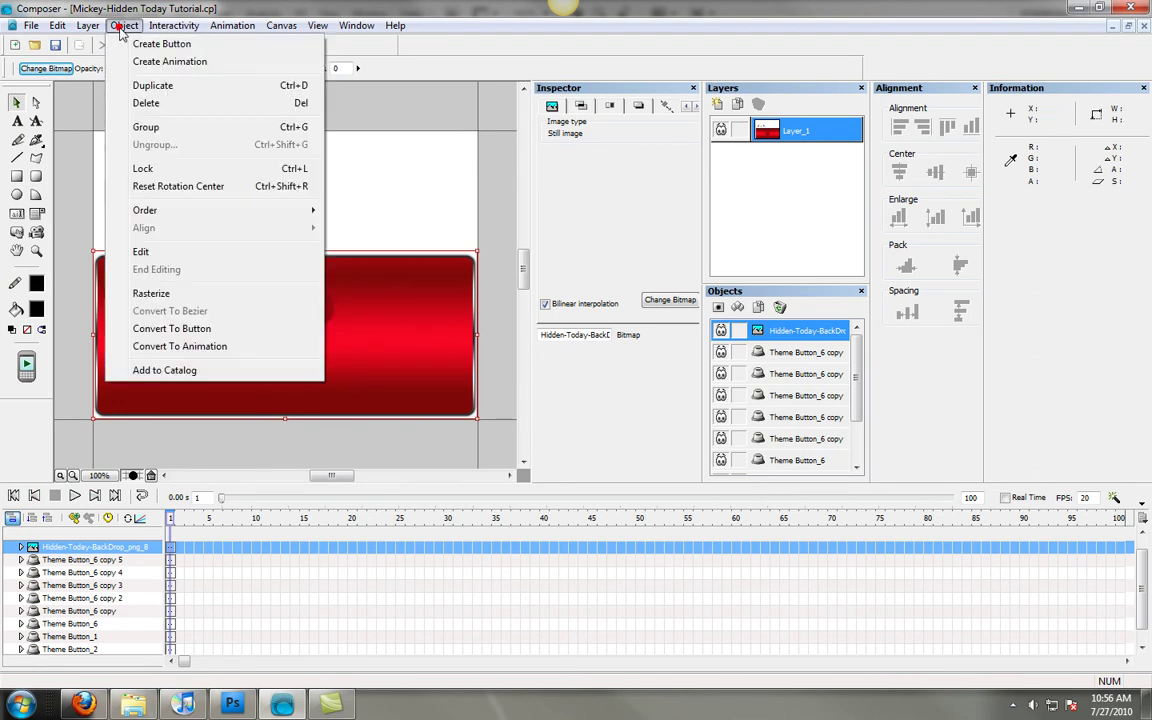
click(173, 347)
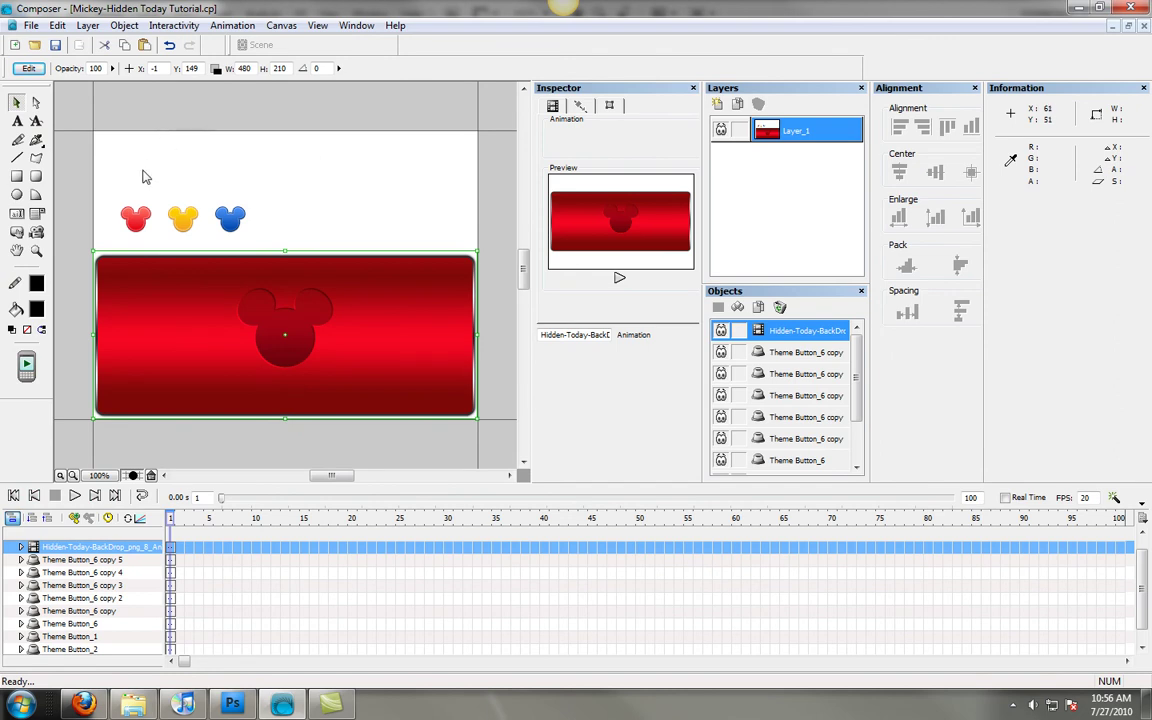
Give the red Mickey a Show Component action for Hidden-Today-BackDrop on focus in.
click(137, 219)
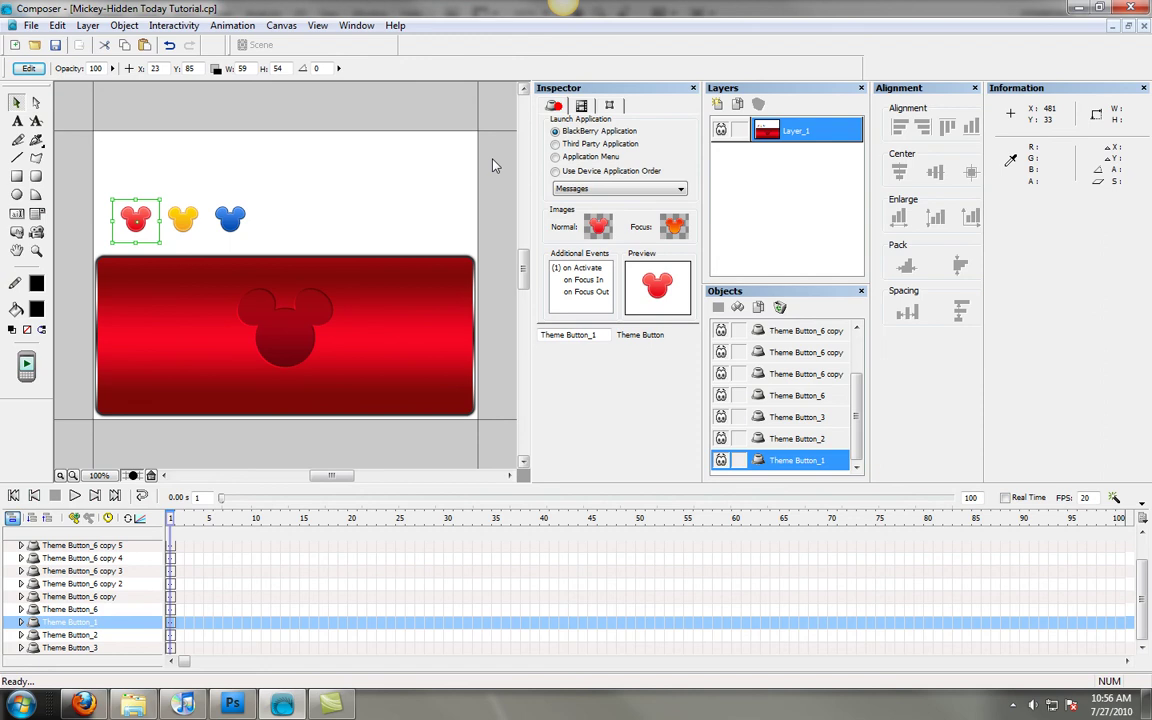
double_click(590, 285)
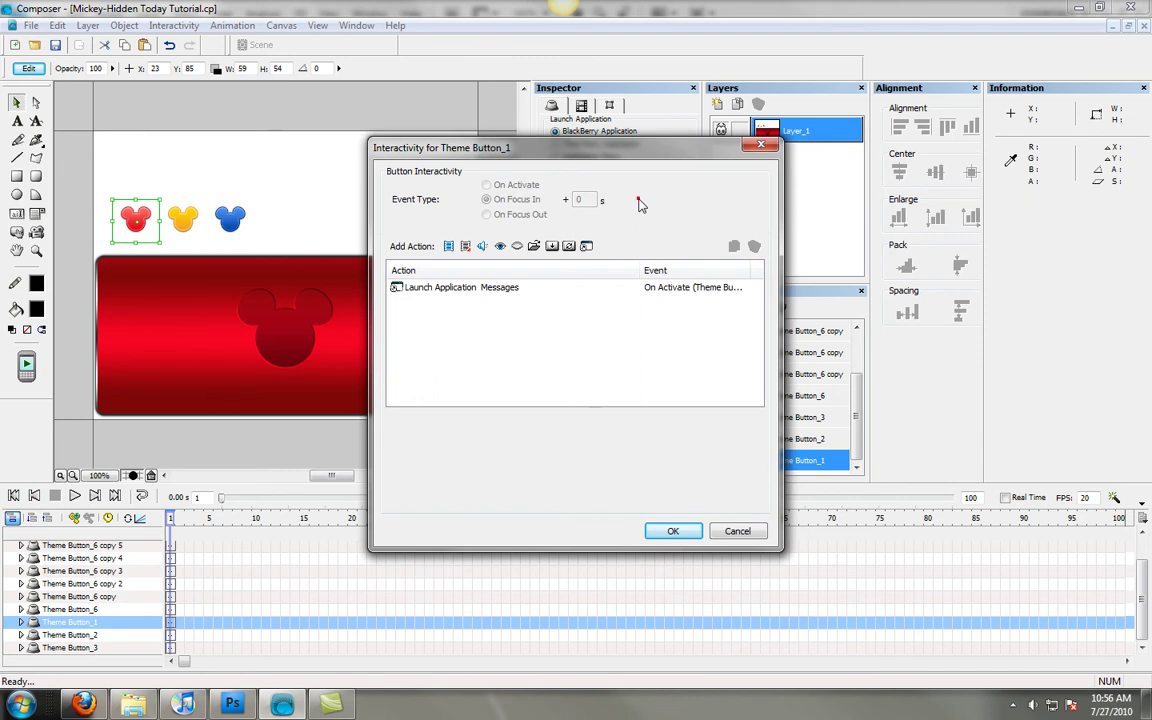
click(500, 247)
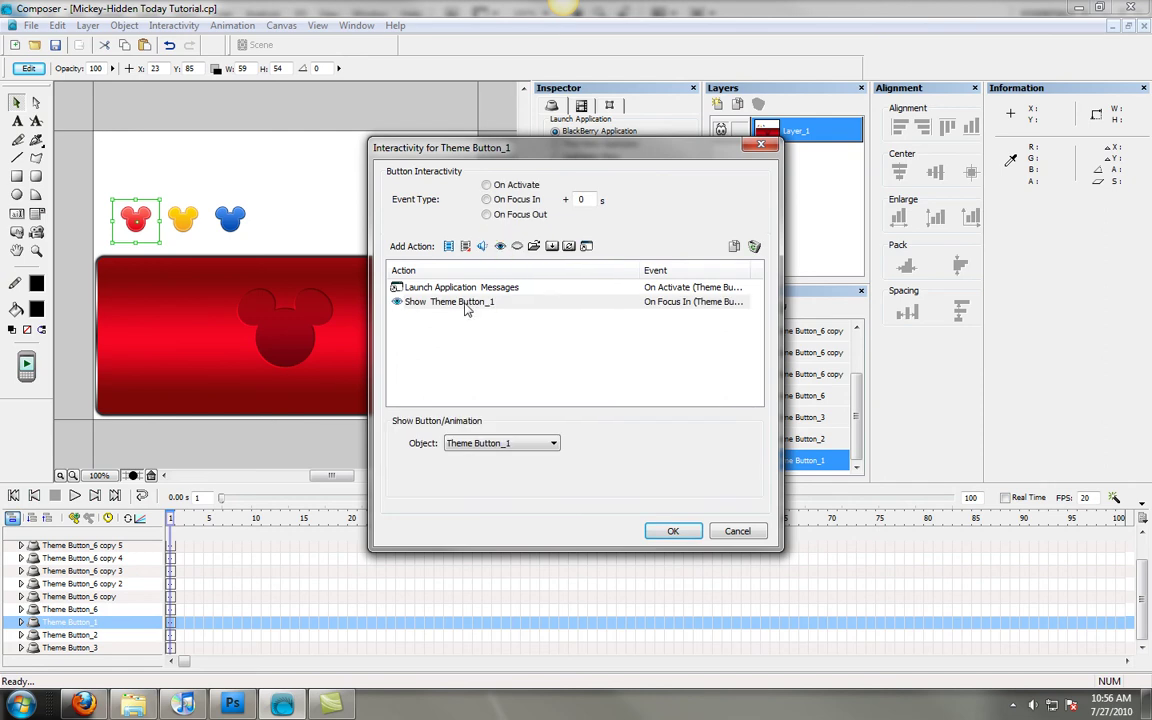
click(505, 445)
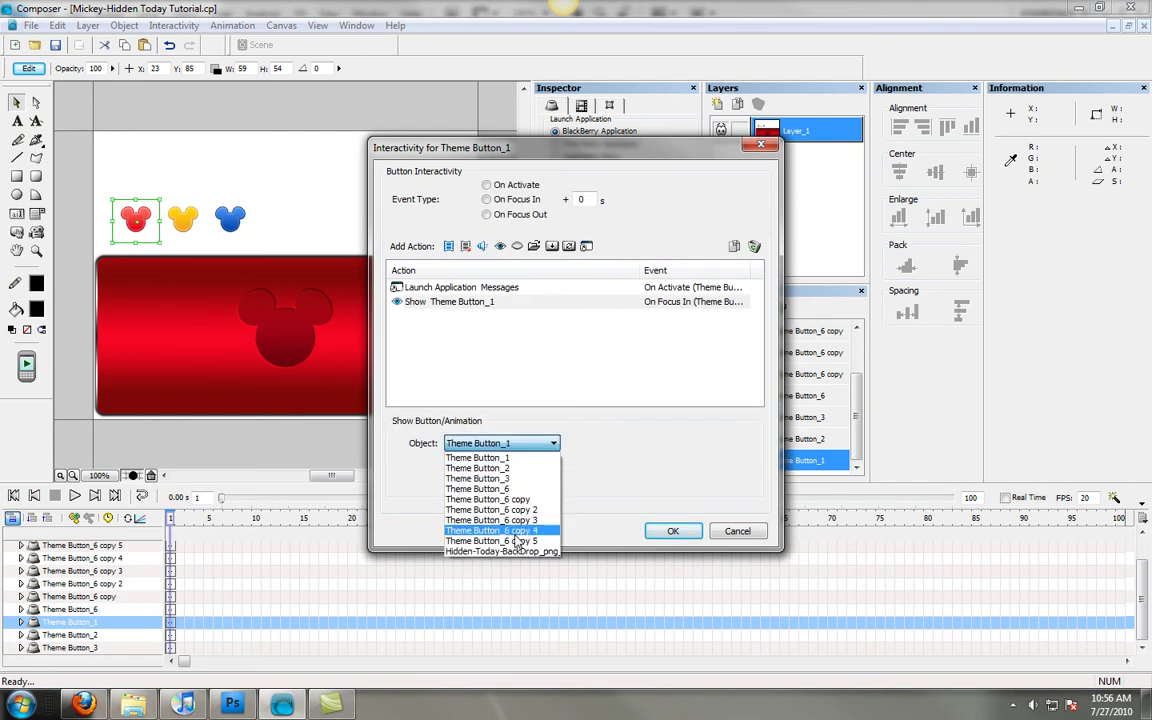
click(517, 553)
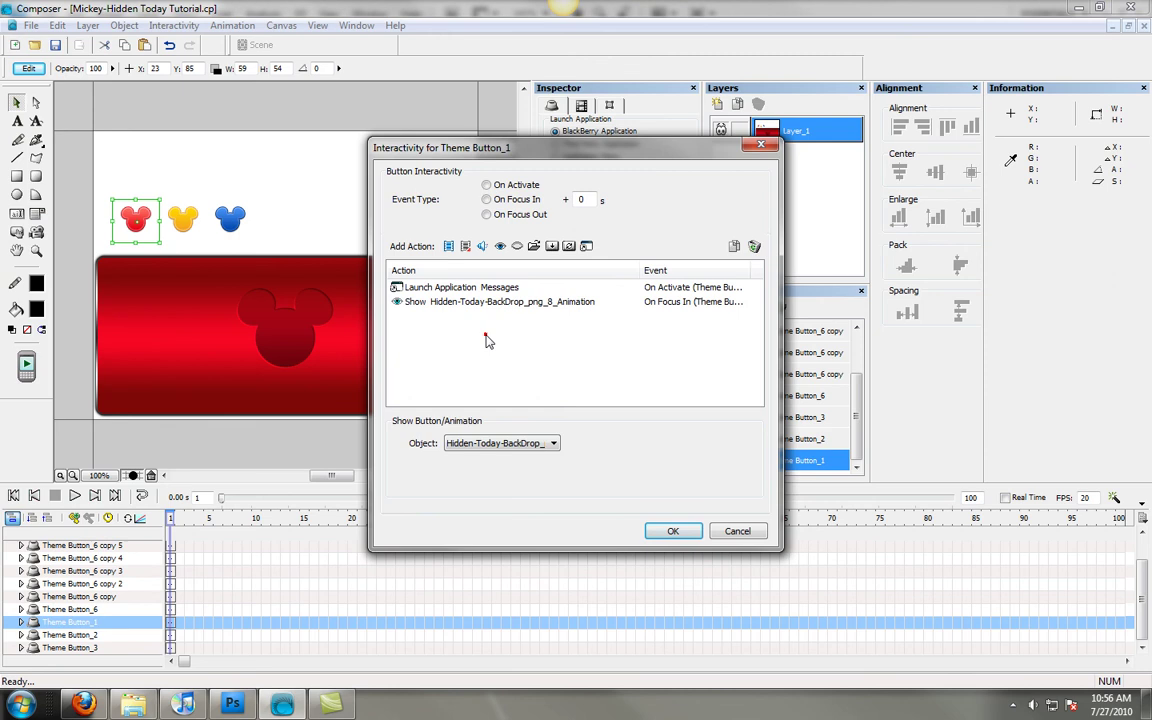
click(436, 301)
click(509, 303)
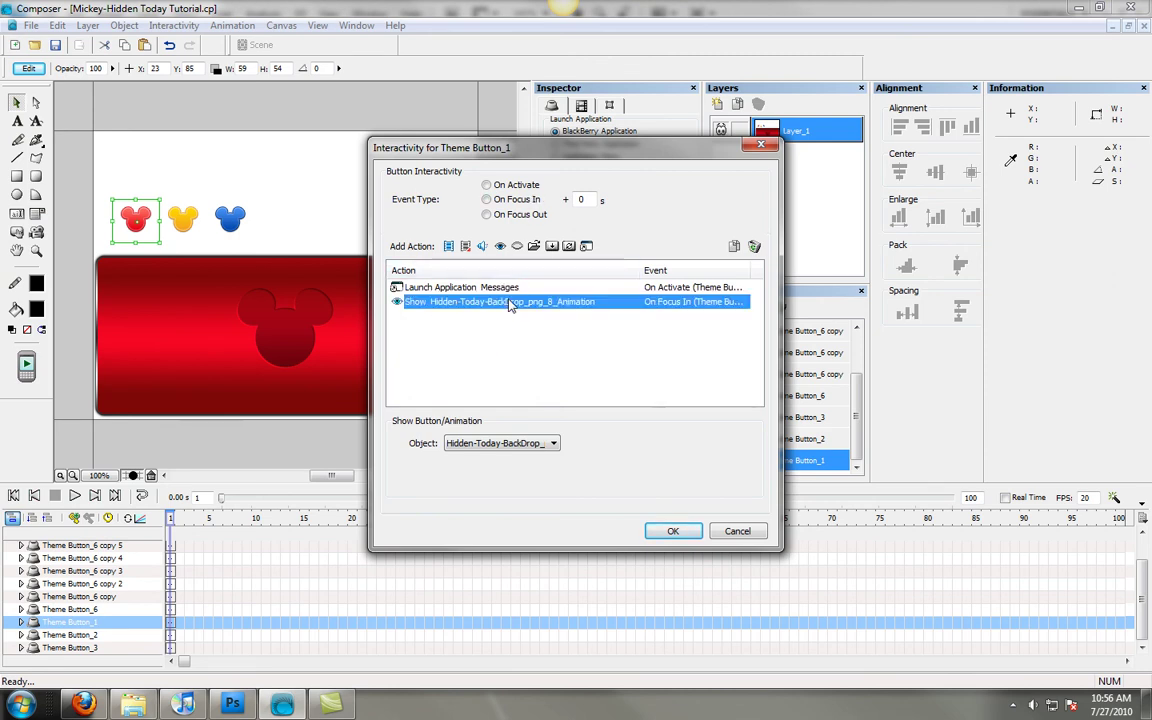
Add a Hide Component action for Hidden-Today-BackDrop on focus out and confirm.
click(517, 246)
click(503, 443)
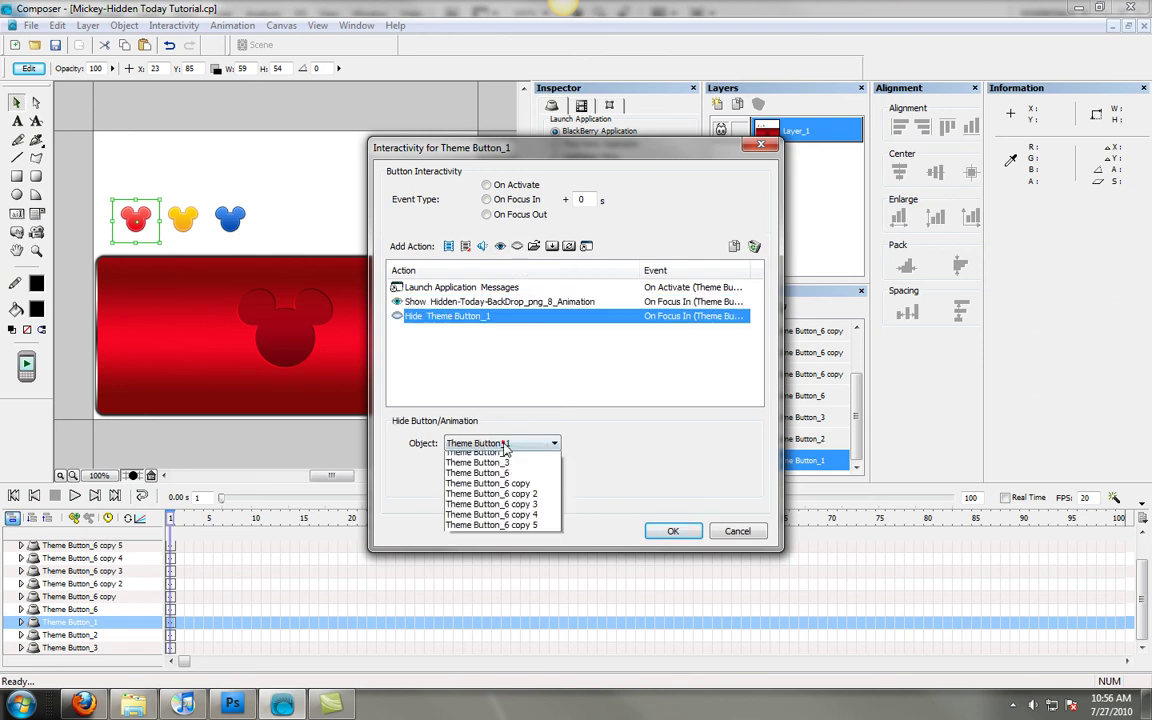
click(501, 548)
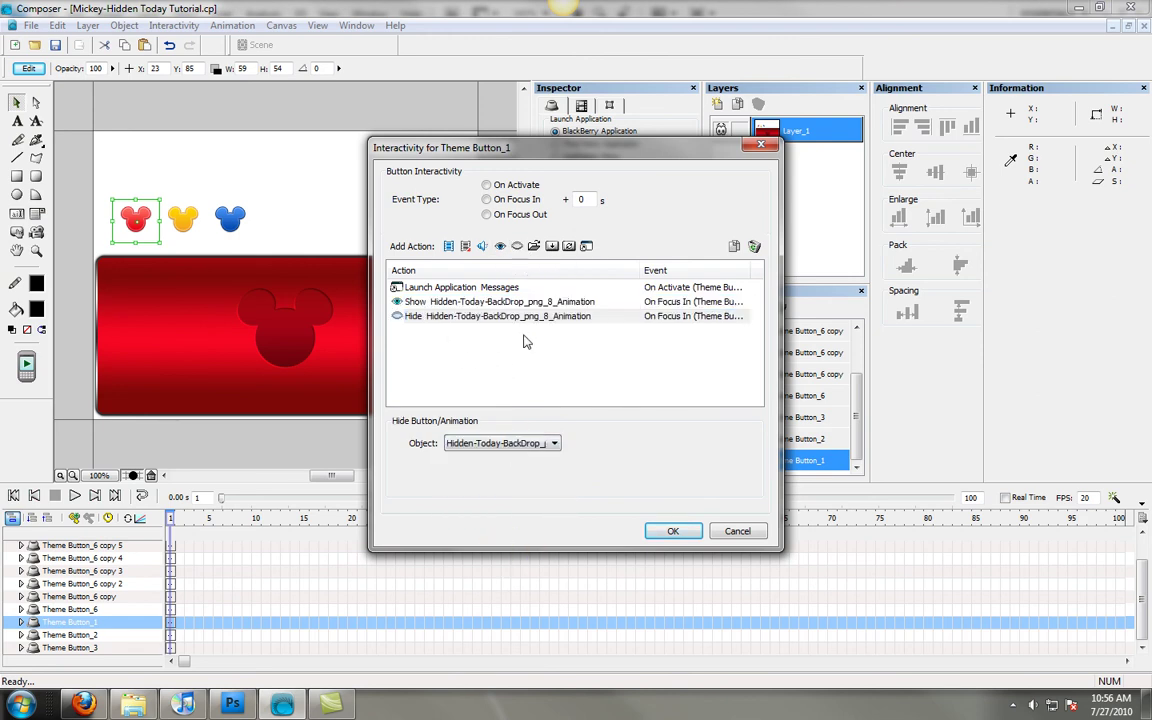
click(505, 216)
click(670, 532)
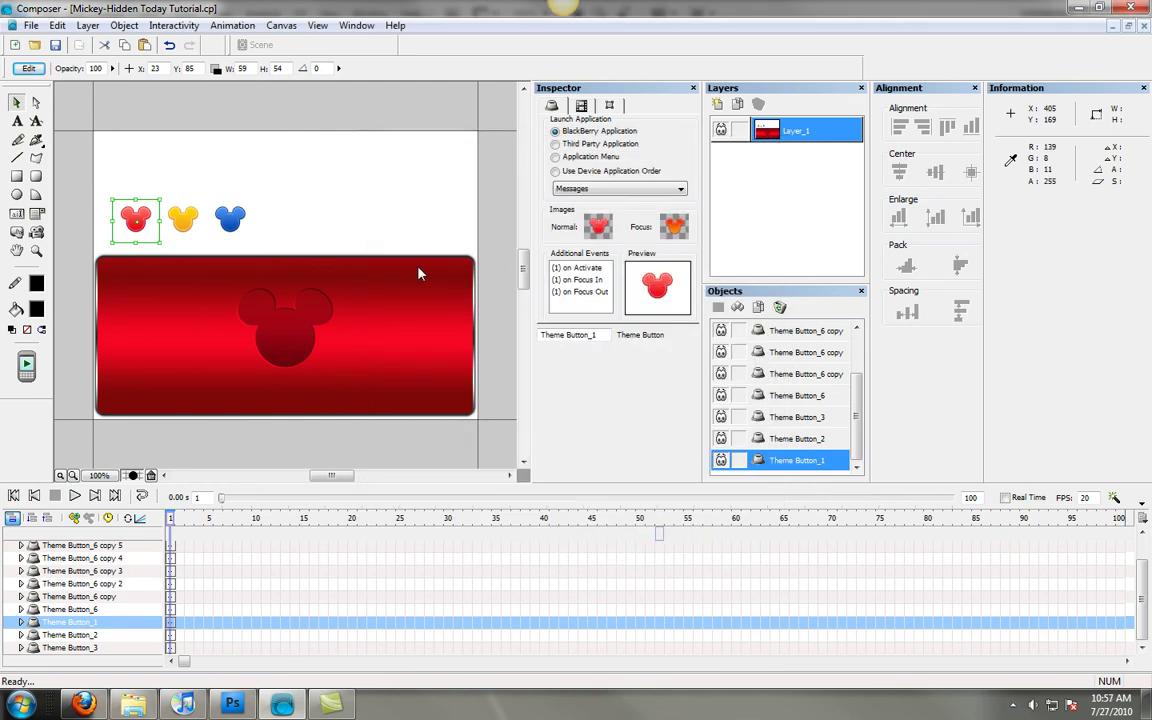
Give the yellow Mickey a Show Component action for Hidden-Today-BackDrop on focus in.
double_click(172, 226)
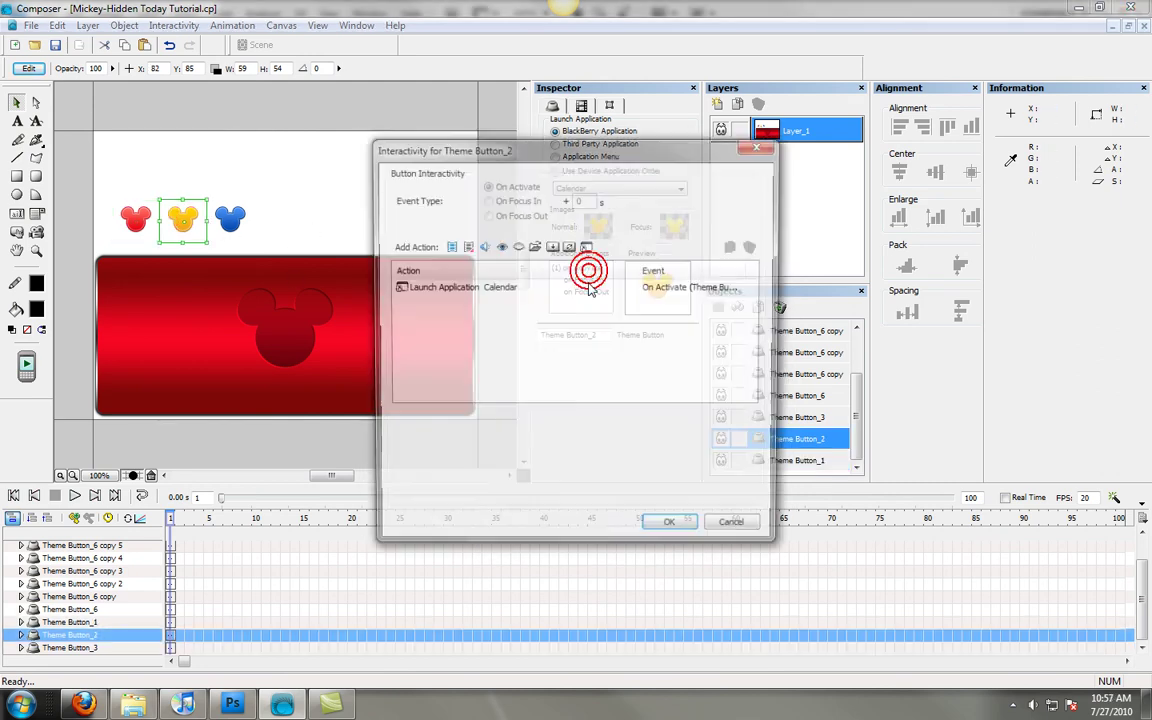
click(500, 246)
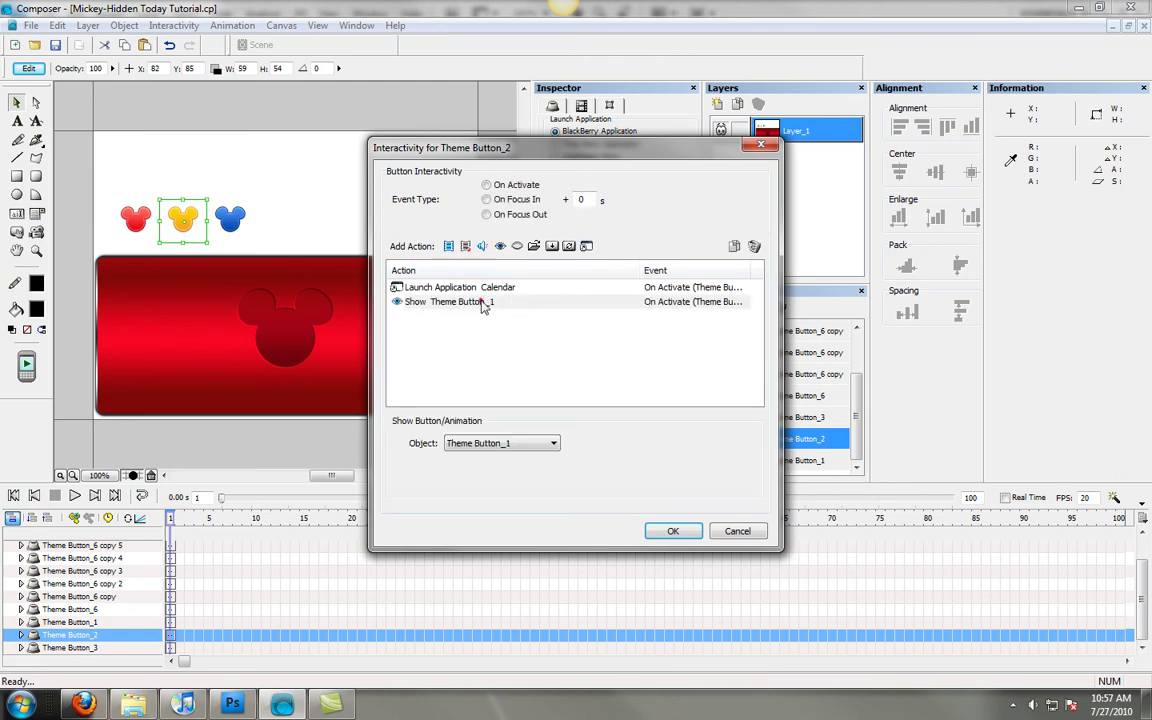
click(480, 302)
click(504, 443)
click(499, 547)
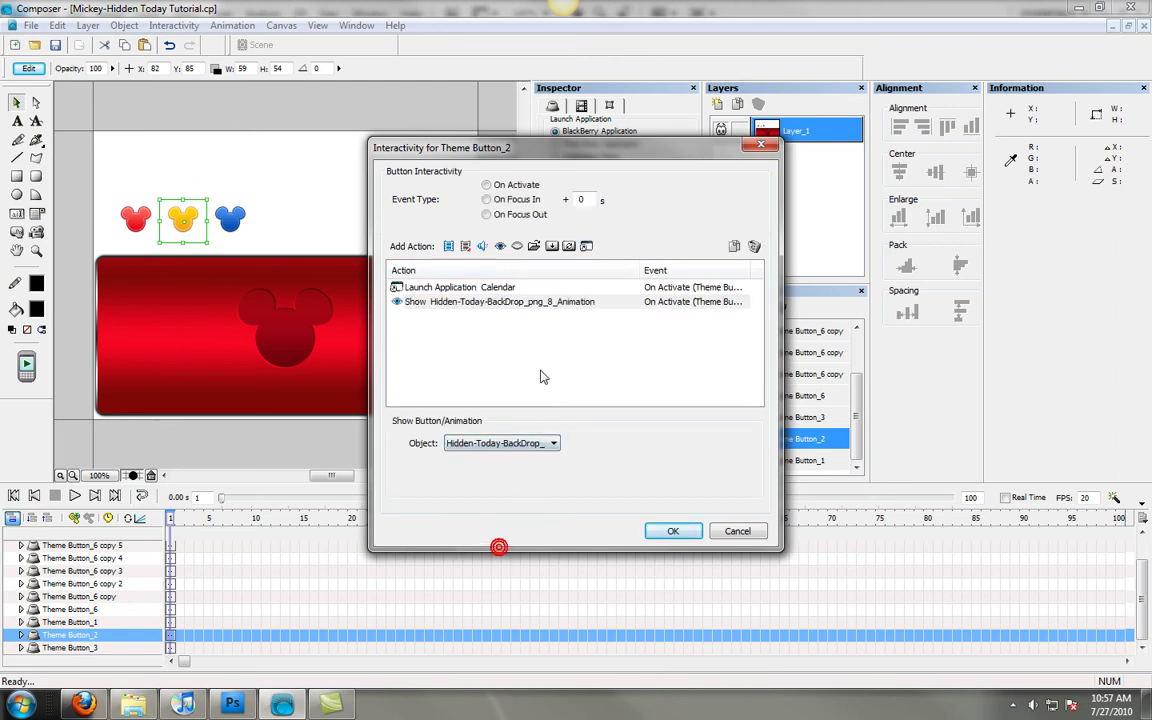
click(530, 302)
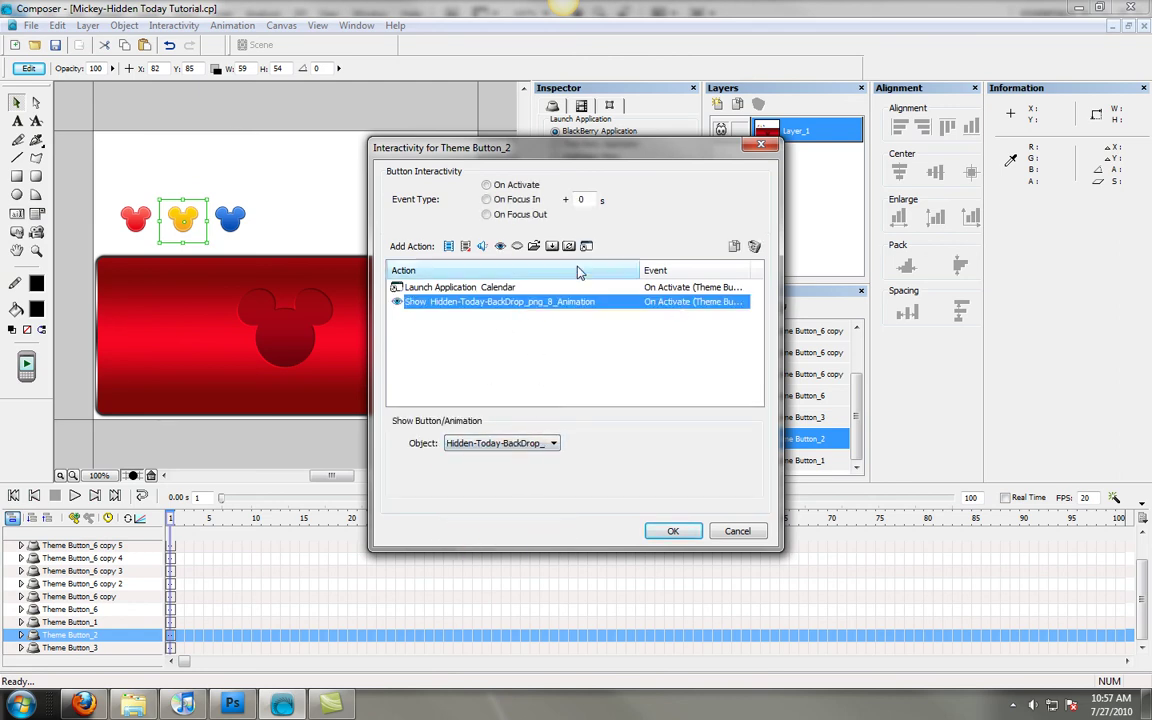
click(487, 199)
Add a Hide Component action for Hidden-Today-BackDrop on focus out and confirm.
click(517, 246)
click(504, 443)
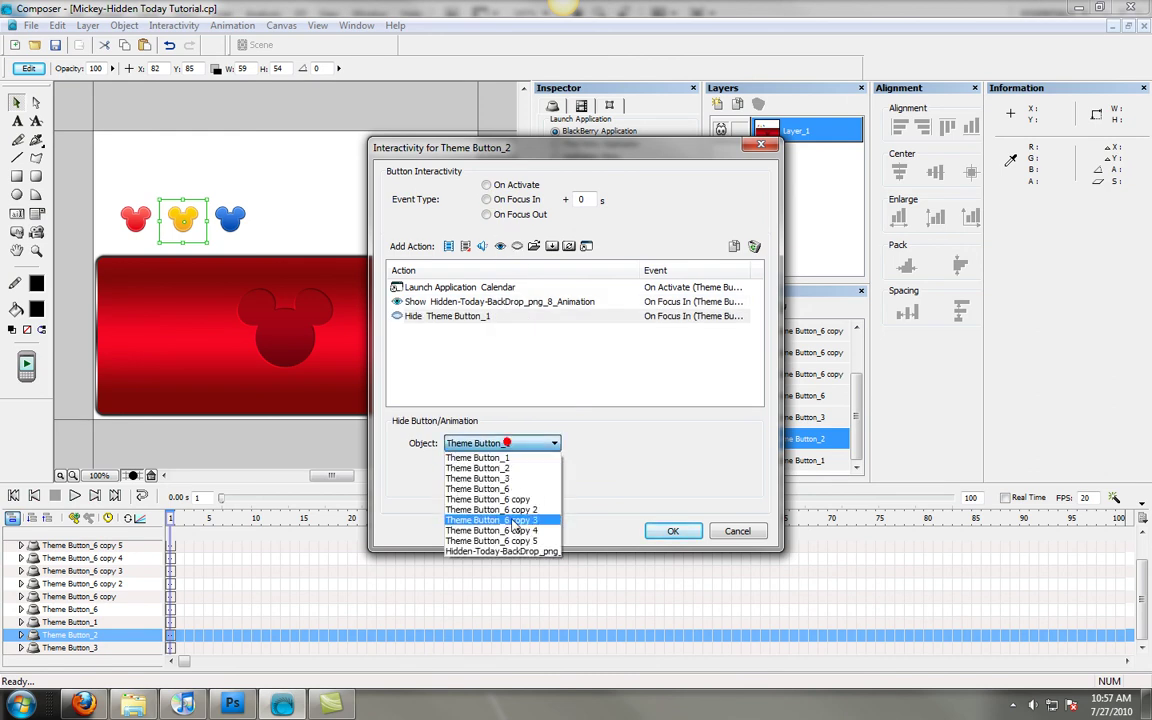
click(505, 551)
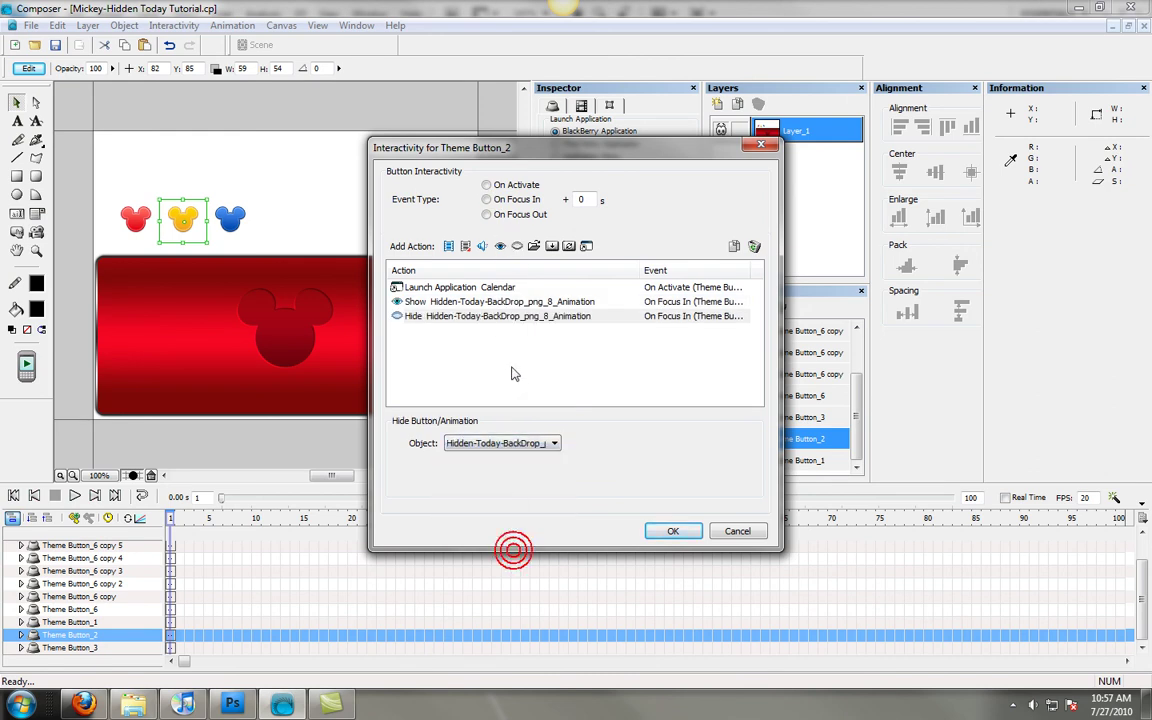
click(487, 214)
click(666, 530)
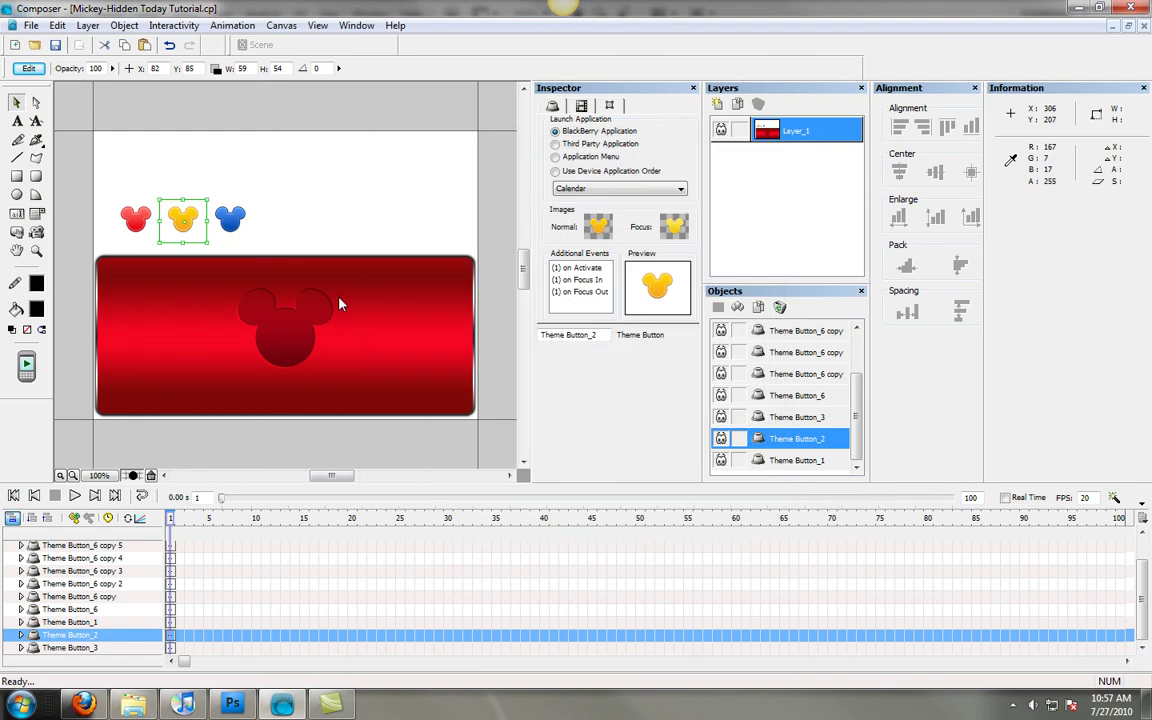
Set the blue Mickey button to launch the SMS and MMS application.
click(234, 212)
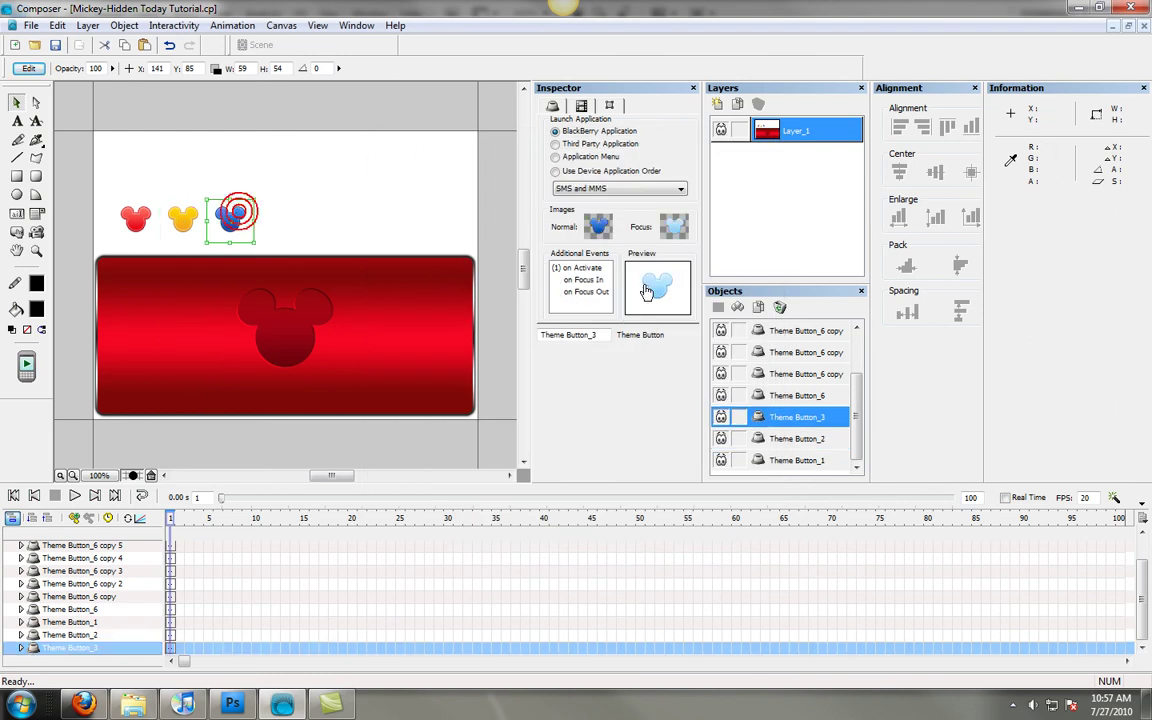
click(604, 171)
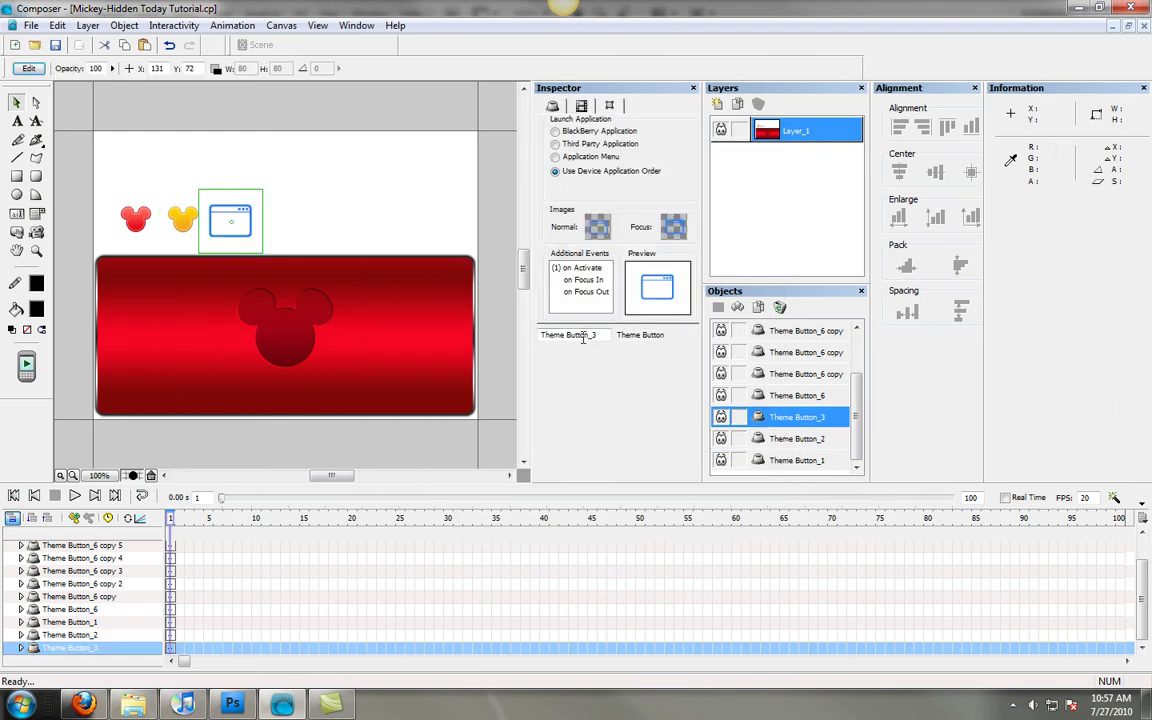
click(556, 131)
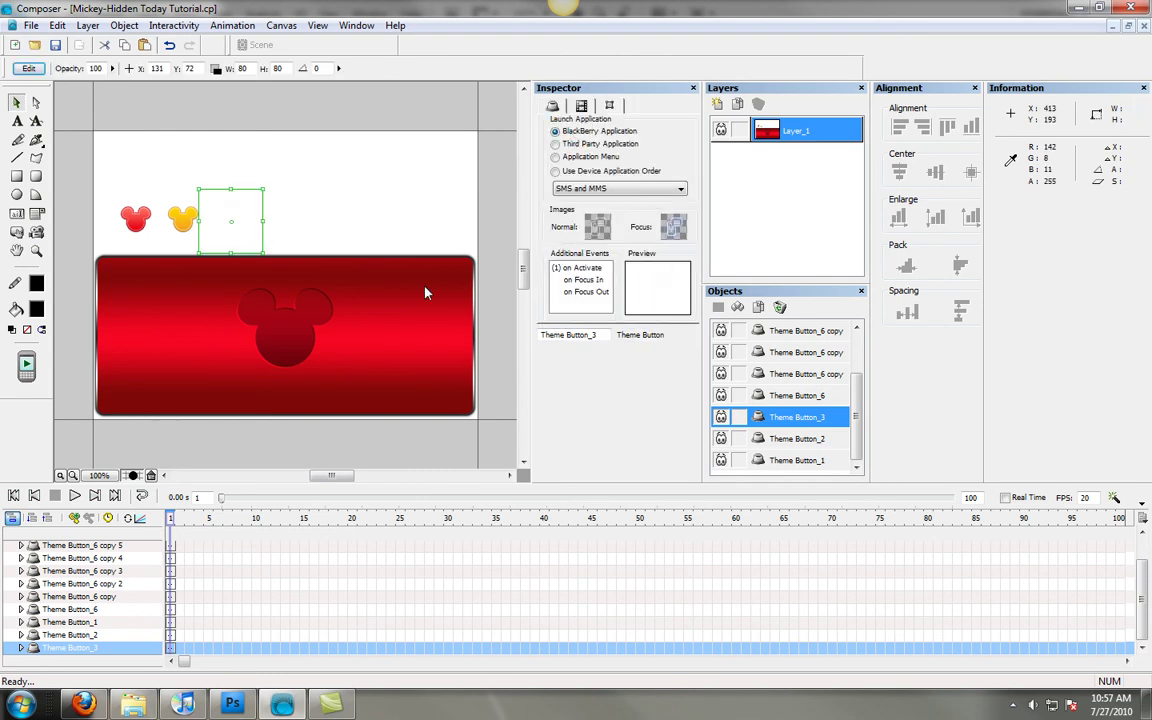
Add an action showing the Hidden-Today-BackDrop panel when the blue Mickey gains focus.
double_click(578, 287)
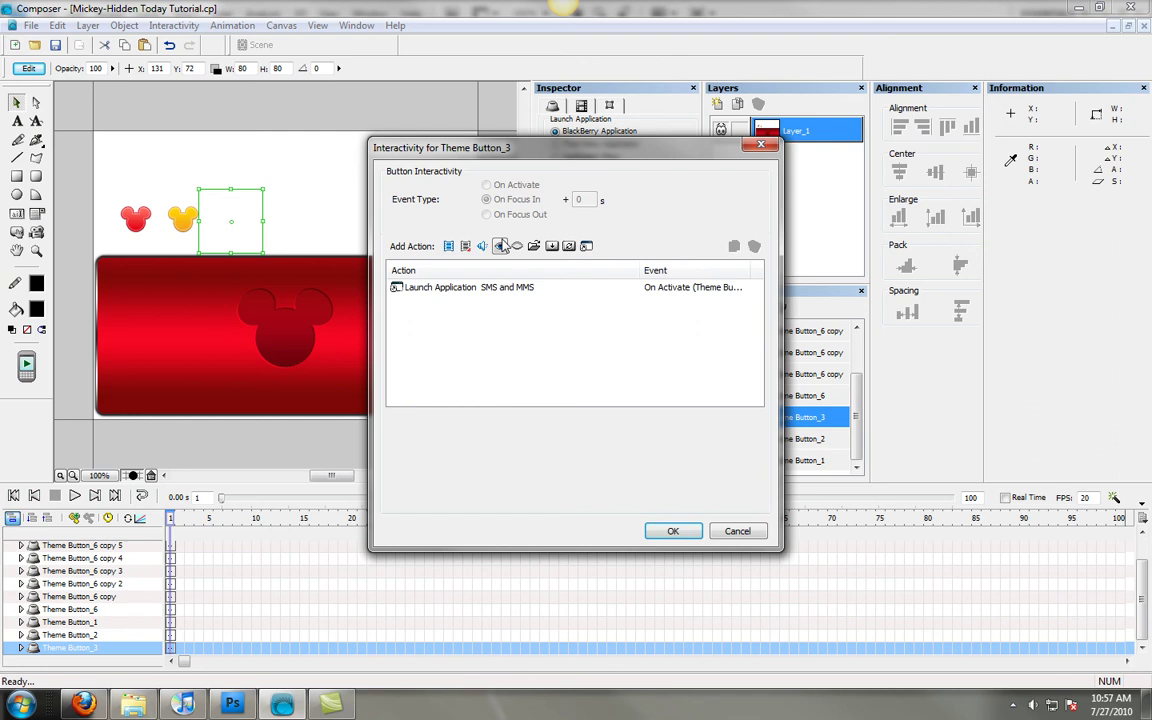
click(502, 246)
click(550, 443)
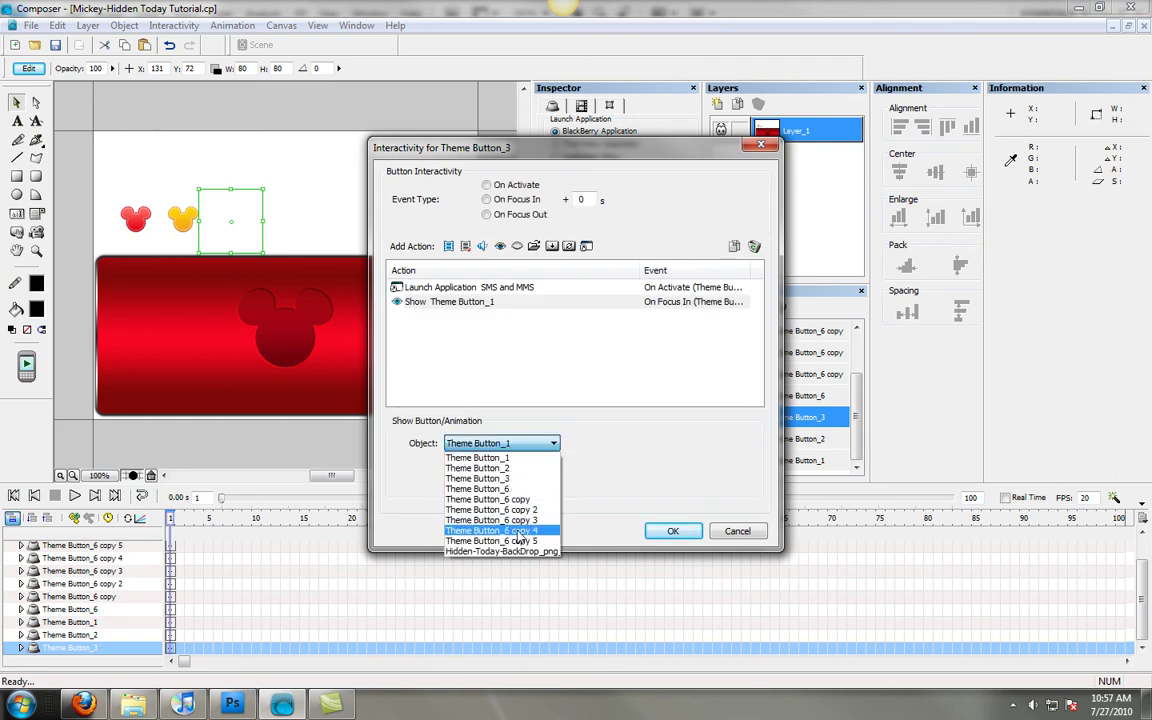
click(520, 552)
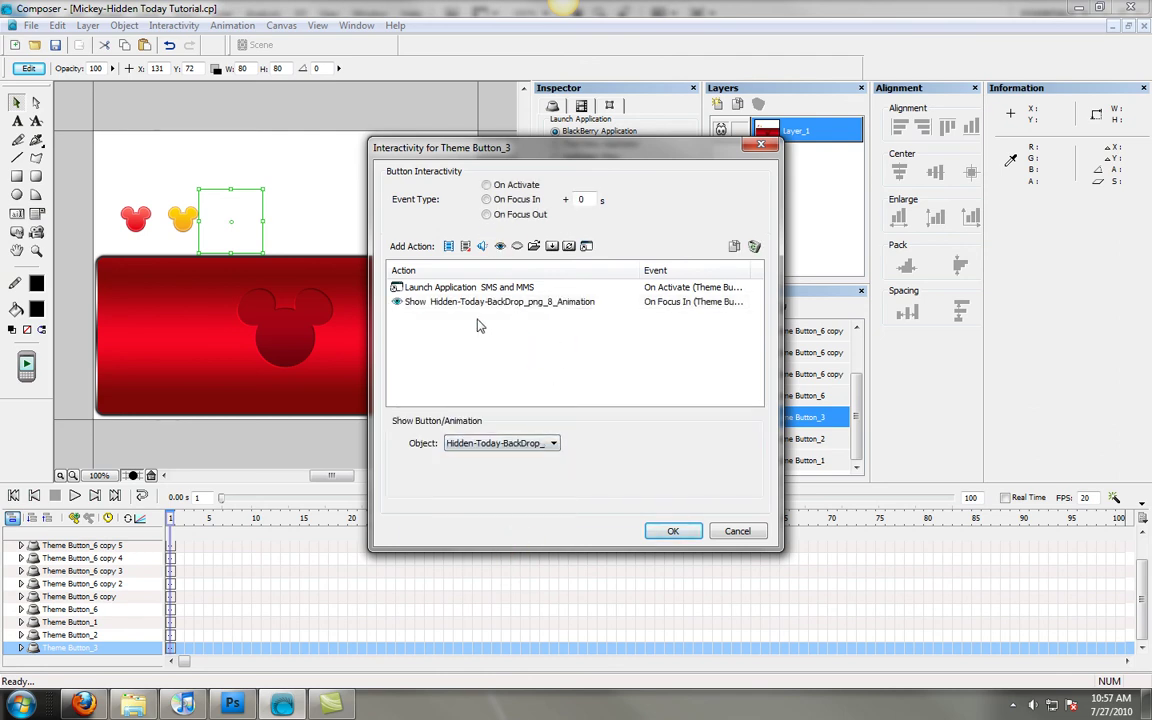
Add an action hiding the Hidden-Today-BackDrop panel on focus out, and confirm the interactions.
click(517, 246)
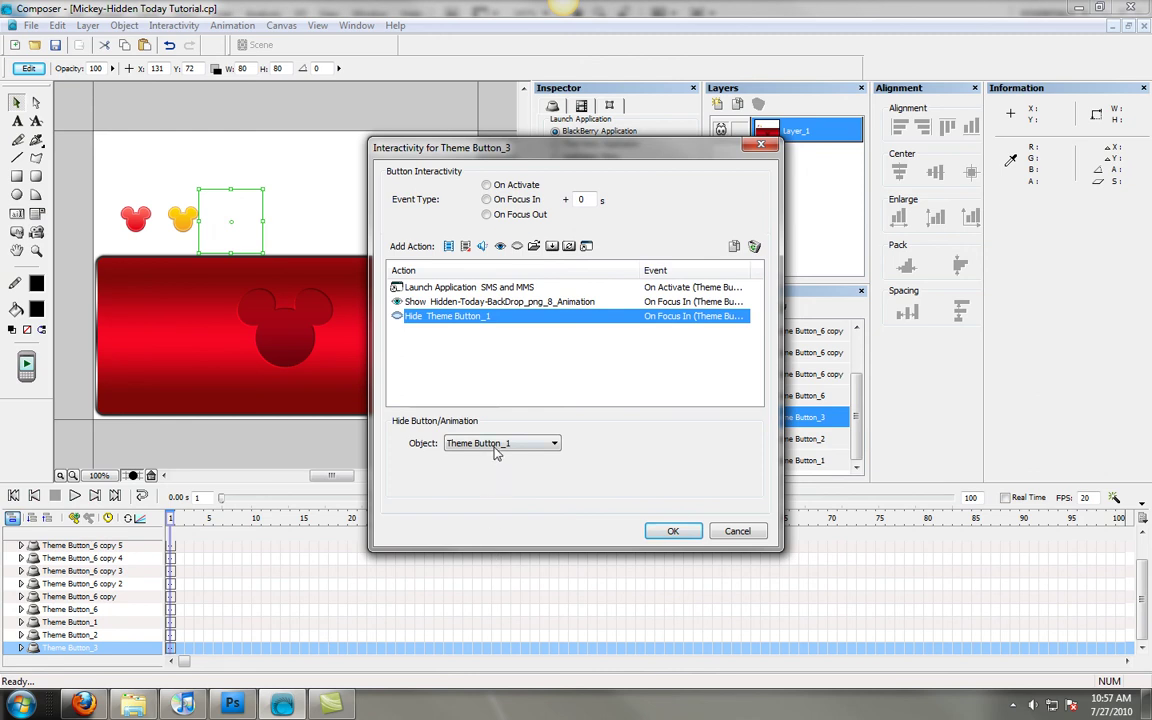
click(486, 443)
click(508, 552)
click(563, 317)
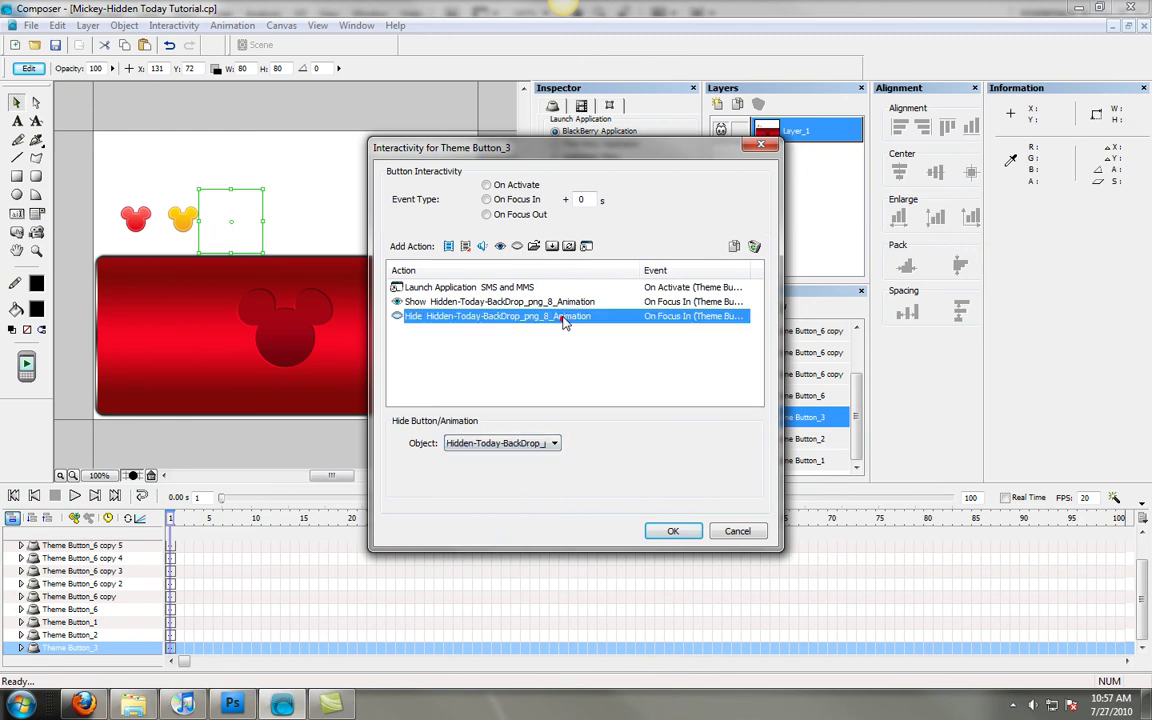
click(520, 217)
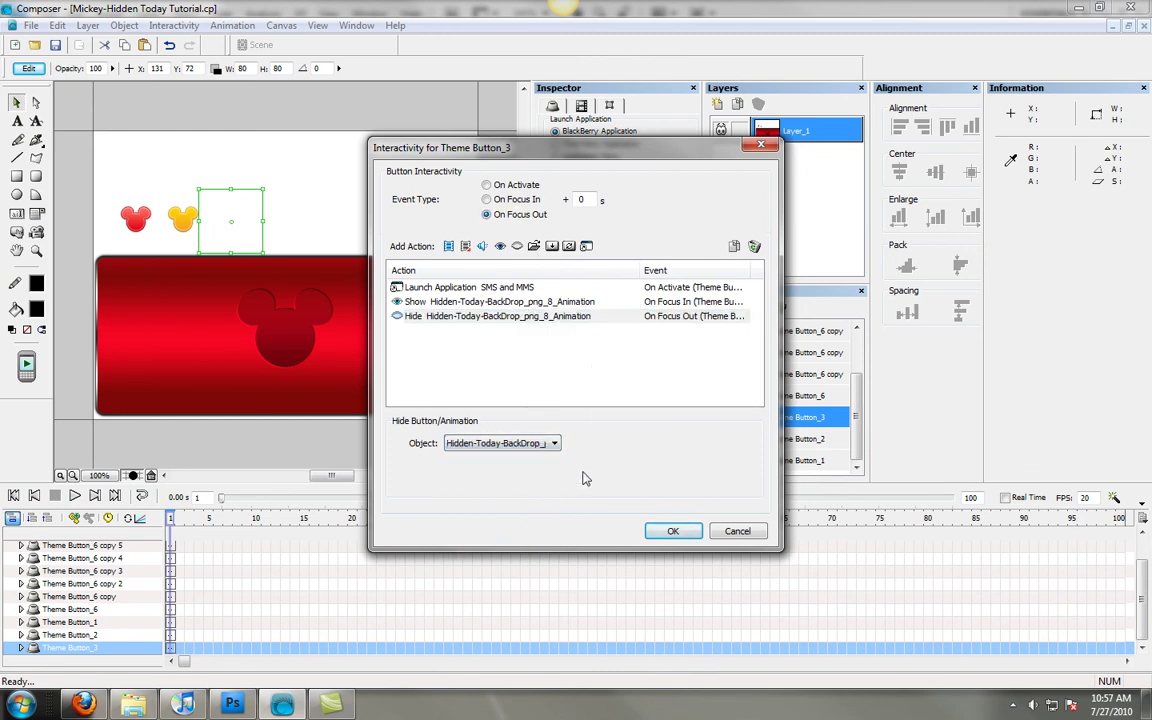
click(667, 531)
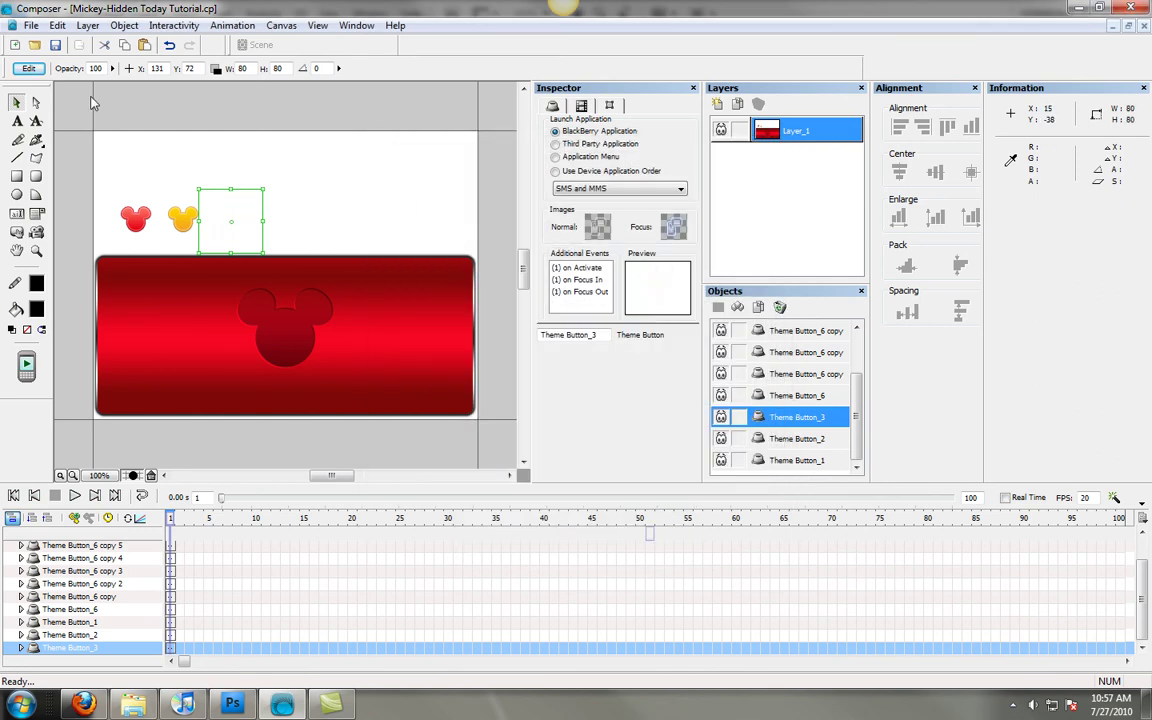
Inside the blue Mickey button, replace the normal image with the SMS bitmap.
click(29, 69)
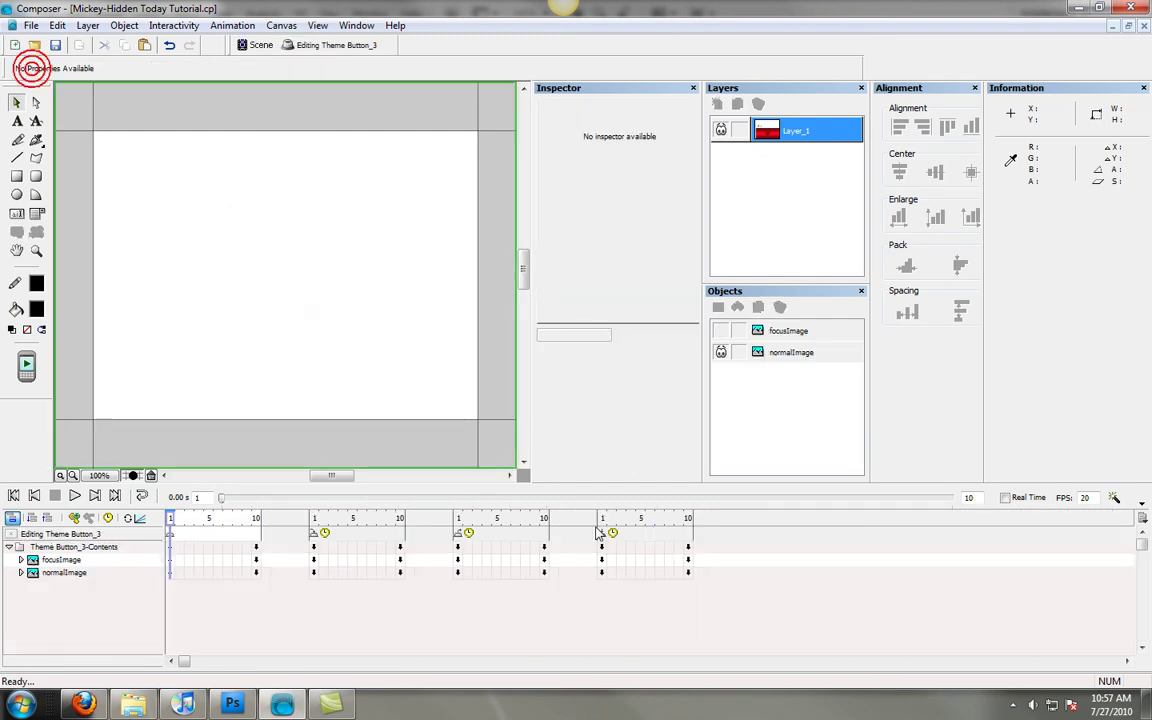
click(800, 356)
click(673, 301)
scroll(556, 340, down, 5)
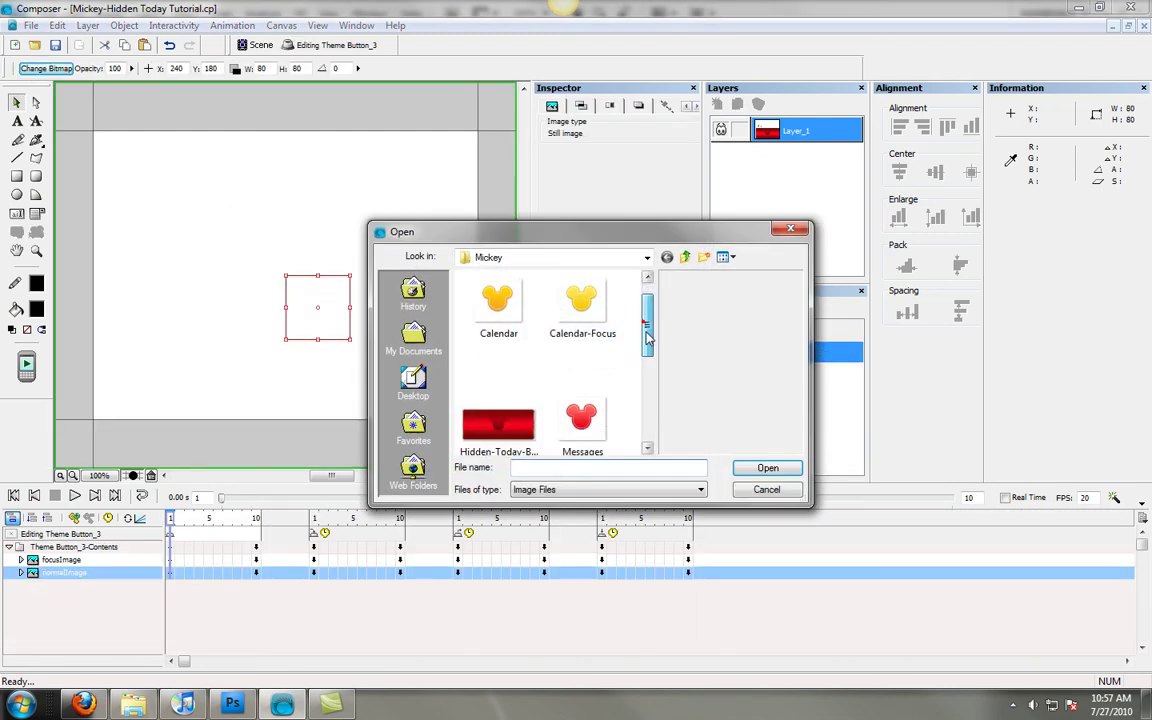
double_click(580, 316)
Replace the focus image with the SMS-Focus bitmap and return to the main scene.
click(784, 332)
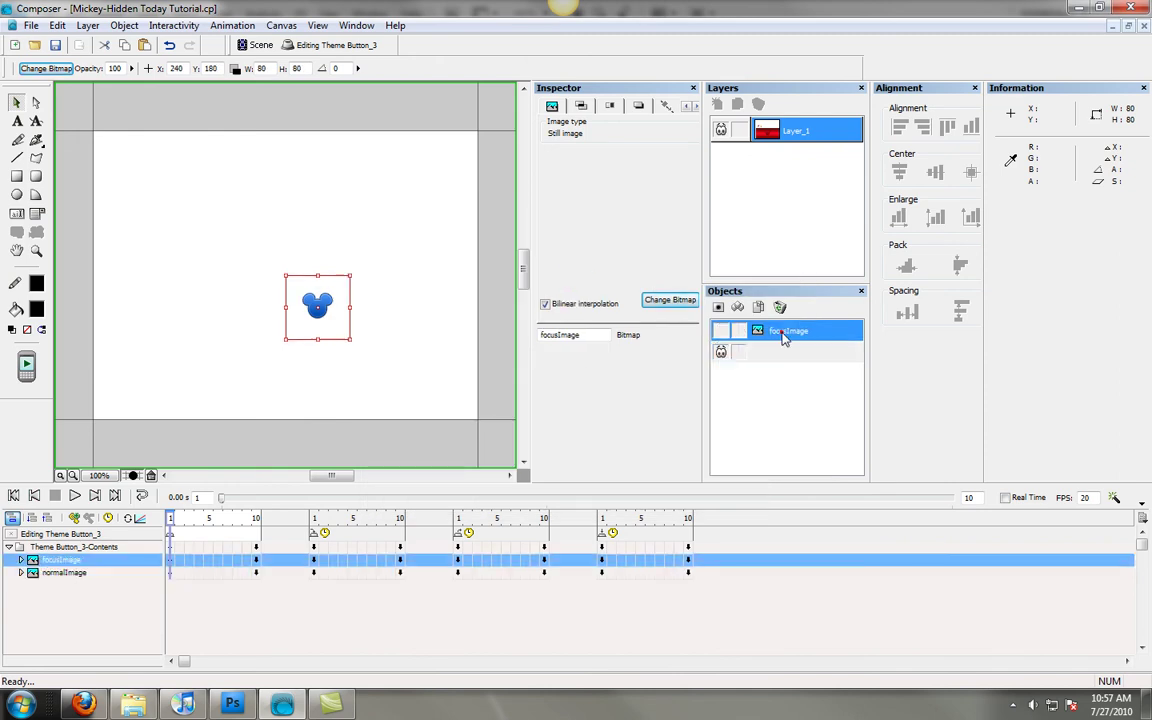
click(664, 300)
scroll(650, 380, down, 5)
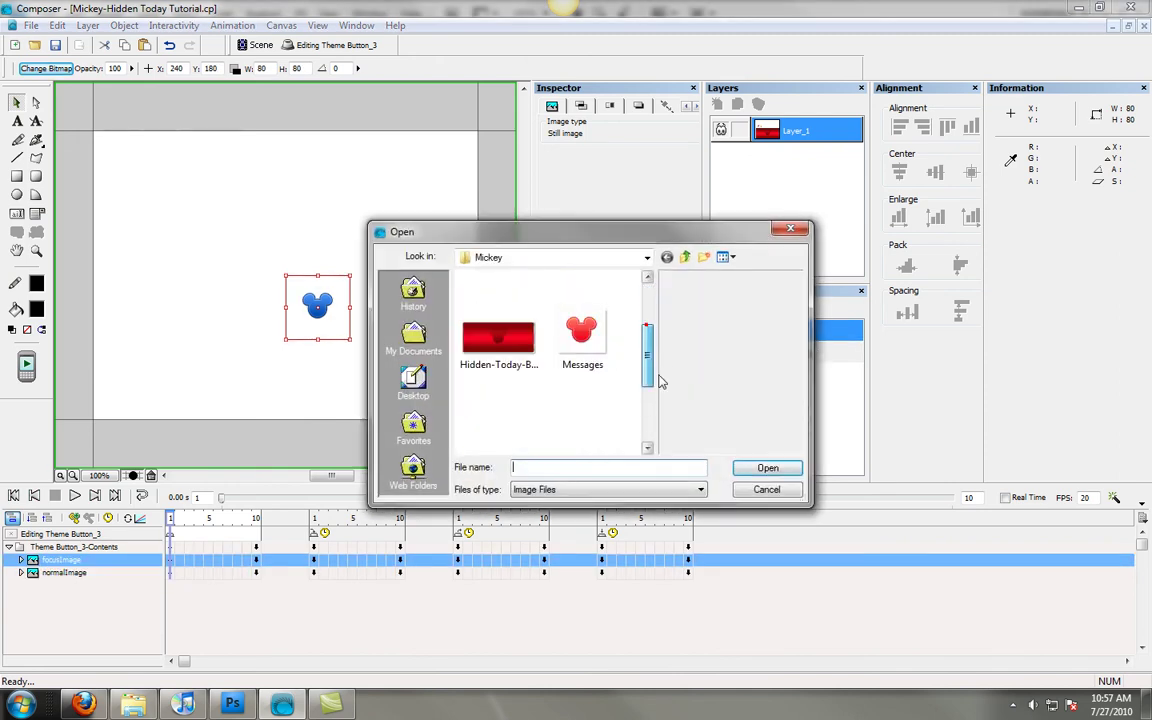
double_click(497, 415)
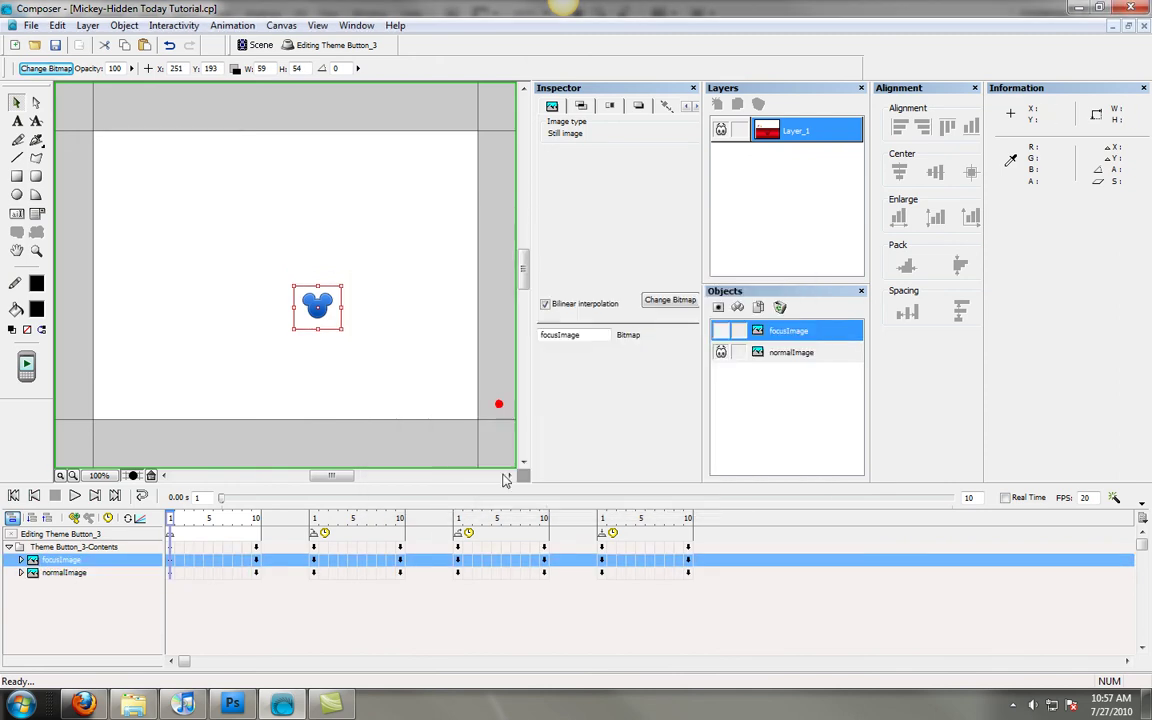
click(256, 45)
click(360, 163)
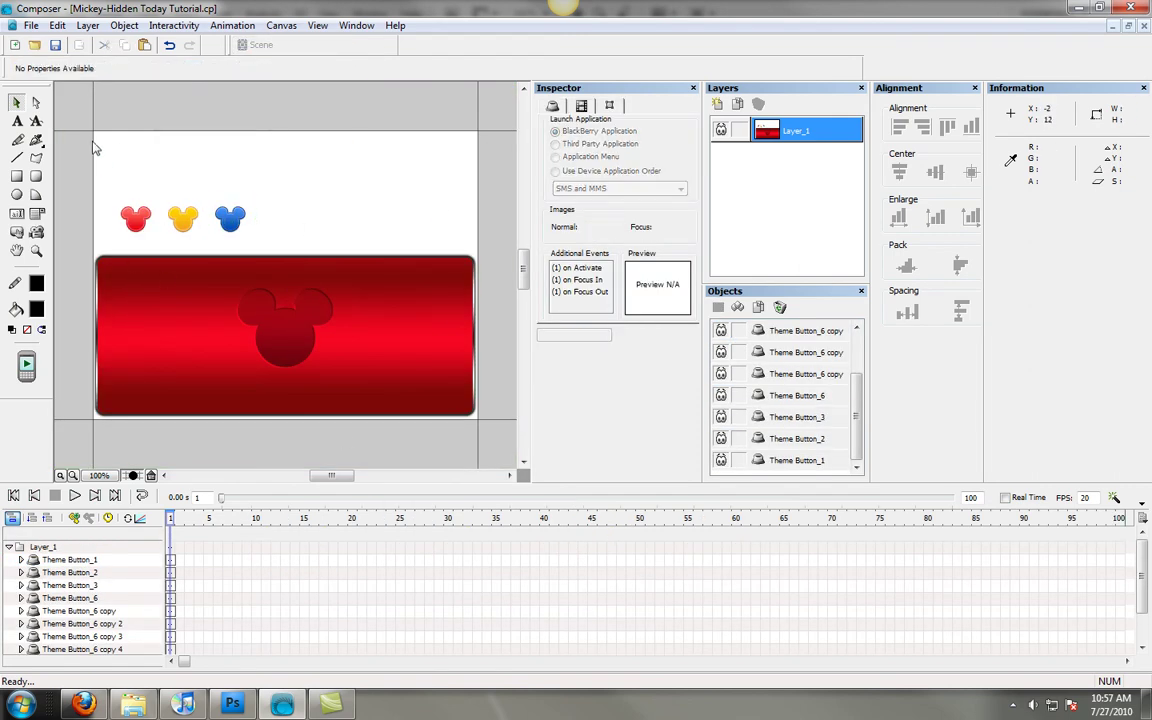